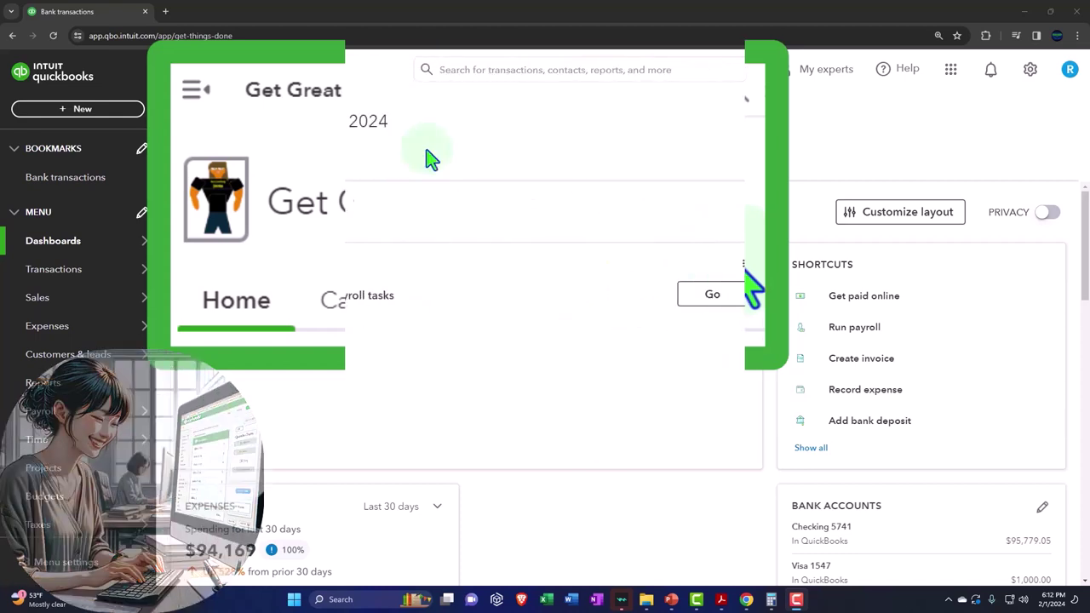
# Open the Balance Sheet, Profit and Loss and Trial Balance favorite reports, each in its own browser tab.
pyautogui.click(36, 384)
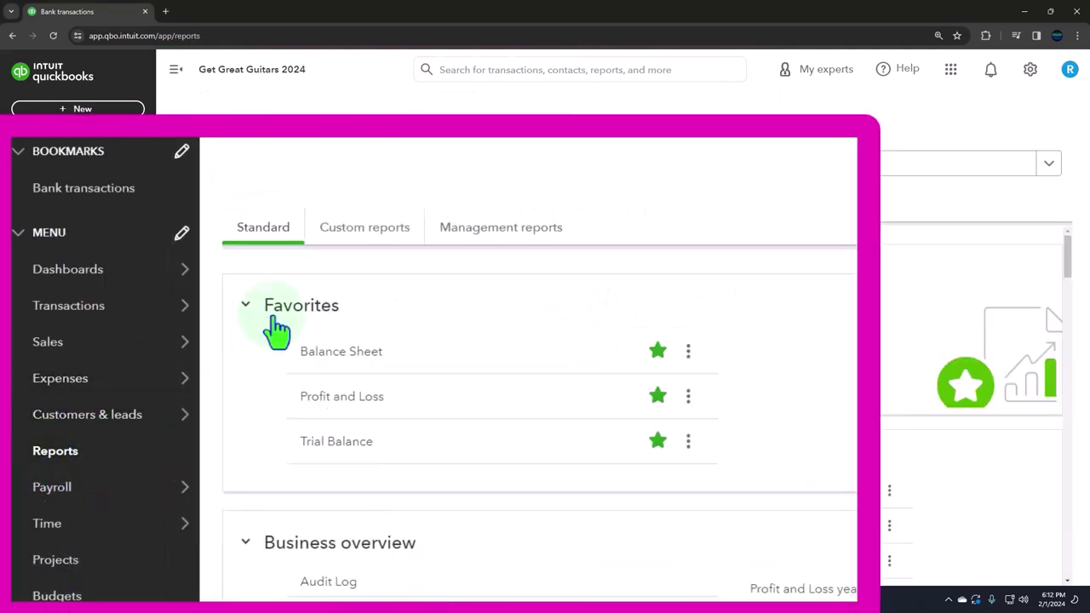
pyautogui.rightClick(335, 362)
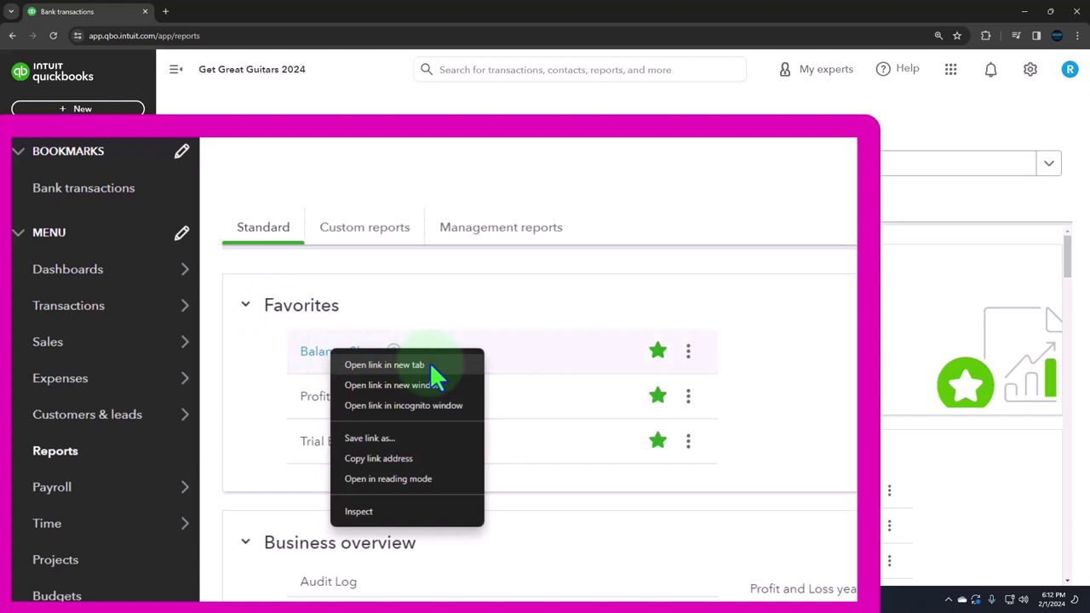
pyautogui.click(430, 365)
pyautogui.rightClick(354, 398)
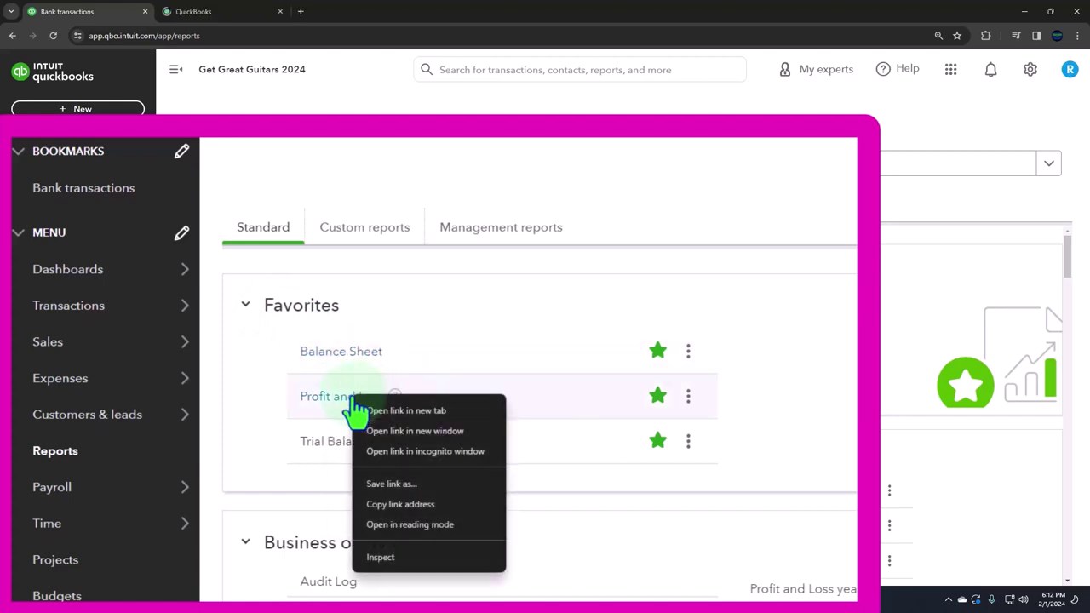
pyautogui.click(439, 410)
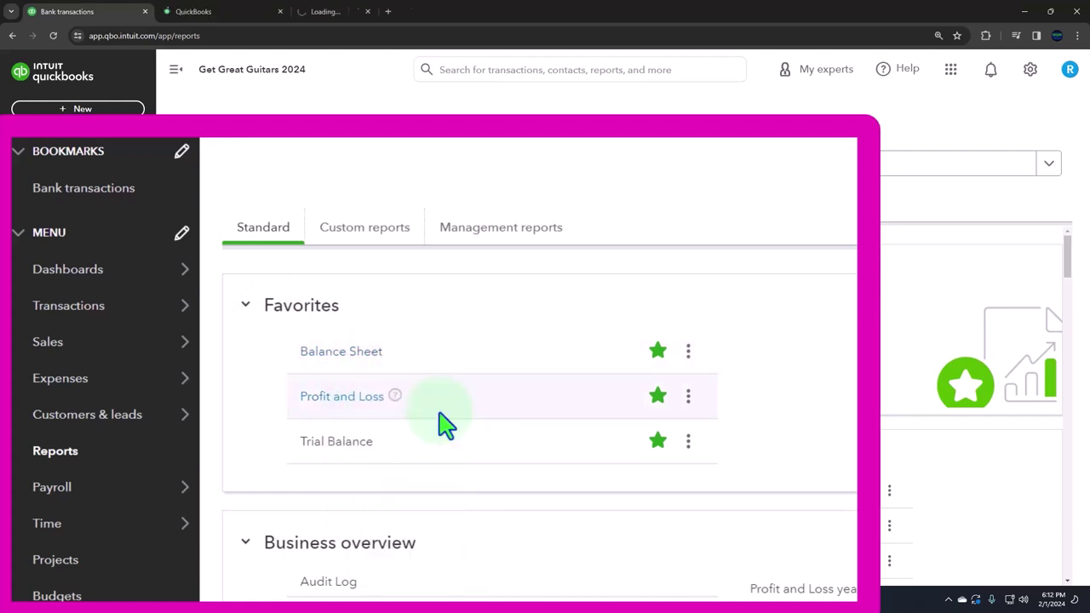
pyautogui.rightClick(346, 442)
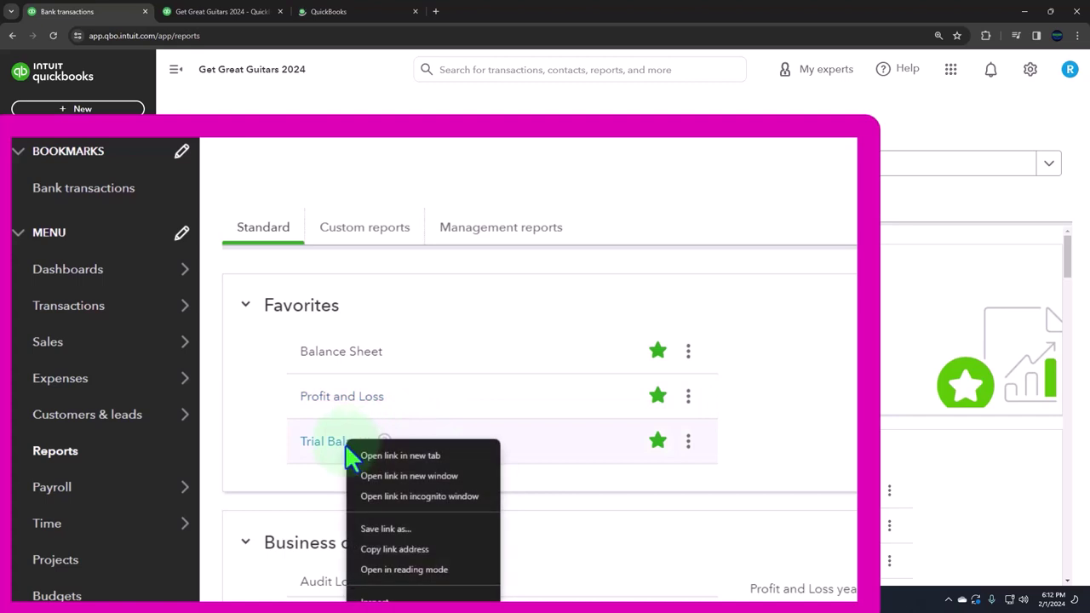
pyautogui.click(425, 453)
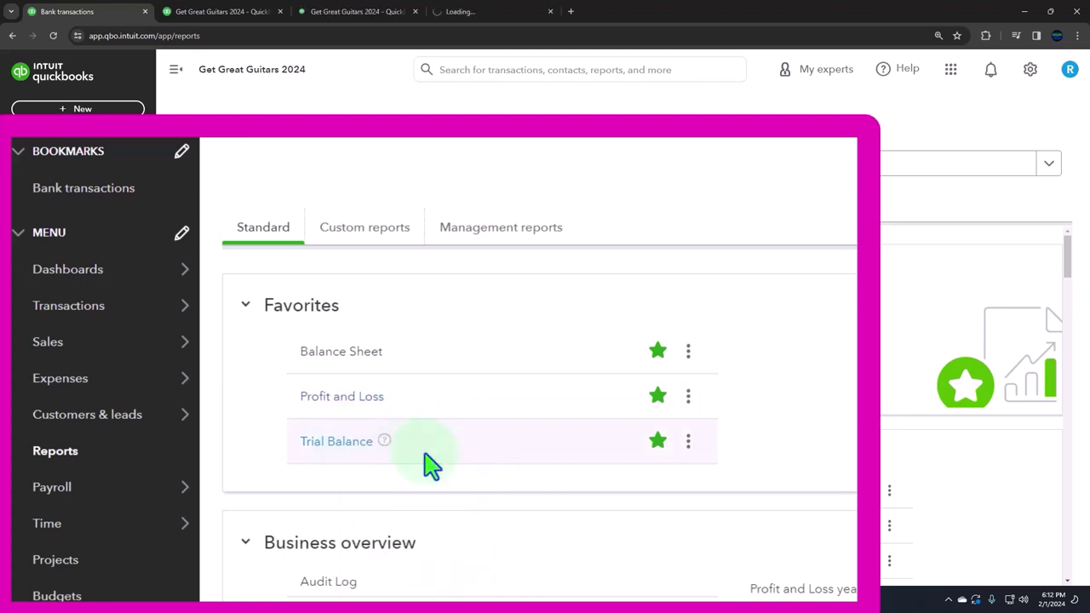
# Set the Balance Sheet report period to 01/01/2024 through 02/29/2024.
pyautogui.click(234, 13)
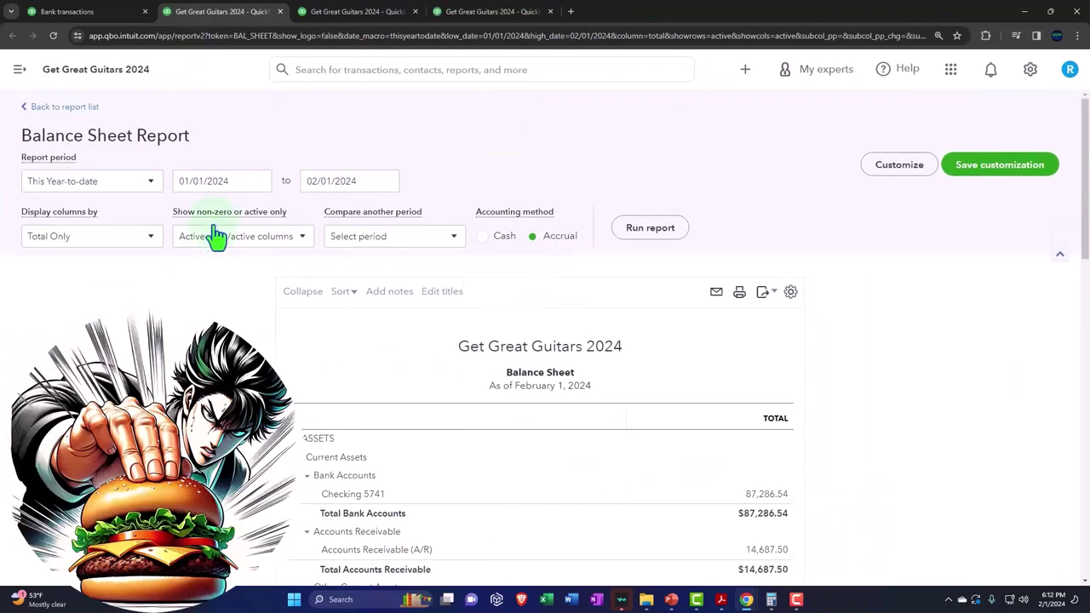
pyautogui.click(230, 188)
pyautogui.write('0')
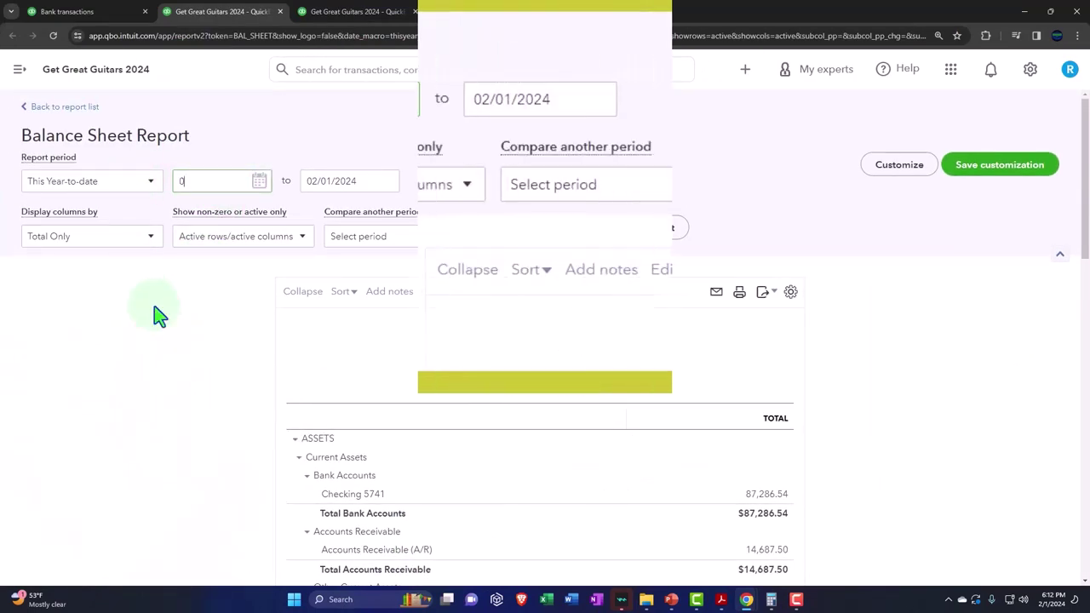
pyautogui.write('1/01/2024')
pyautogui.press('Tab')
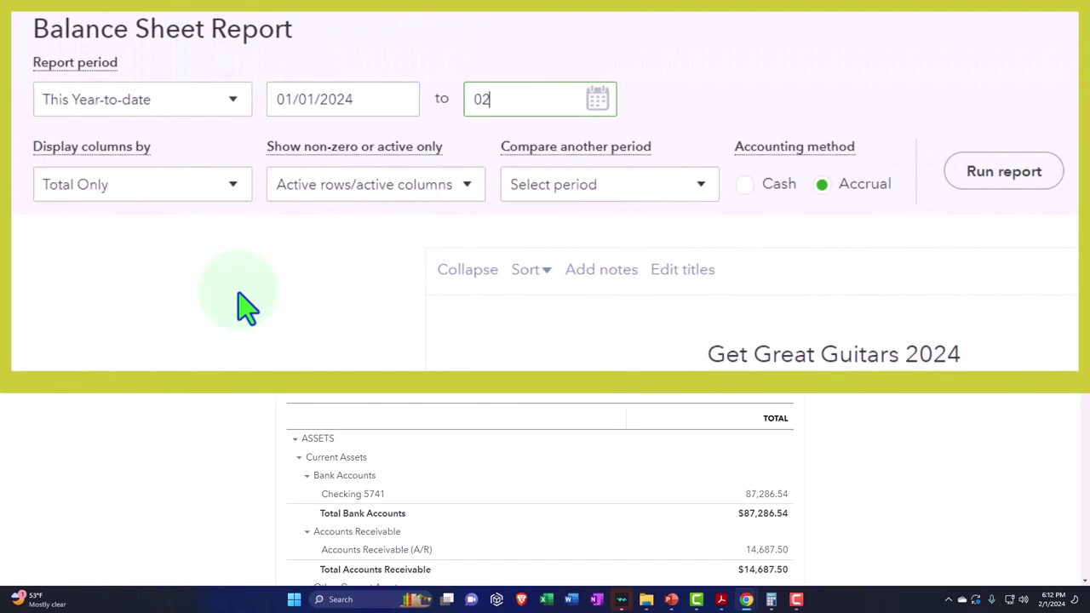
pyautogui.click(247, 308)
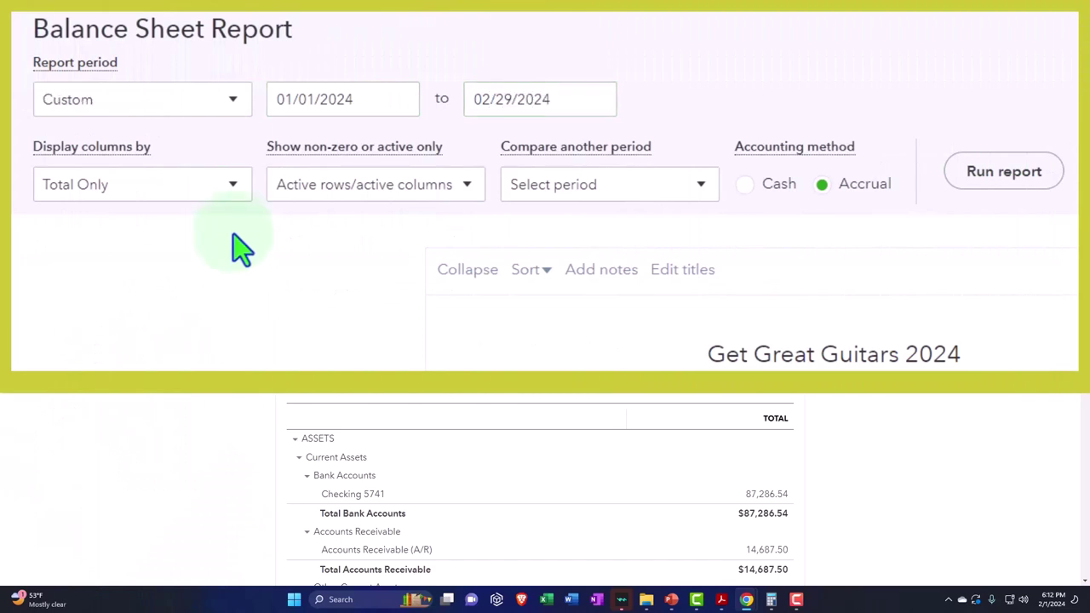
# Display the Balance Sheet columns by Months and run the report.
pyautogui.click(241, 192)
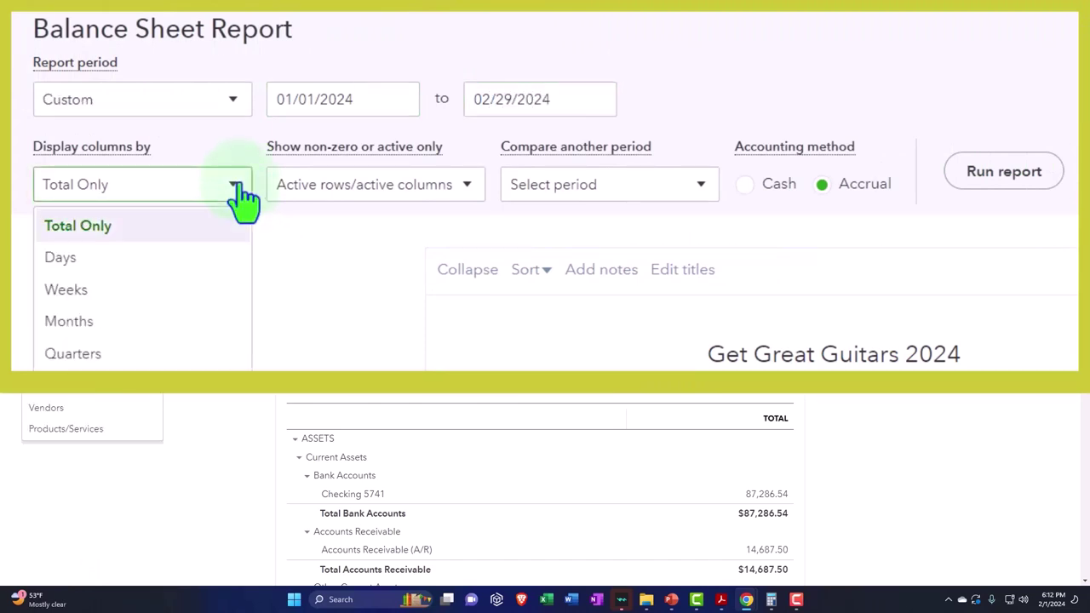
pyautogui.click(167, 323)
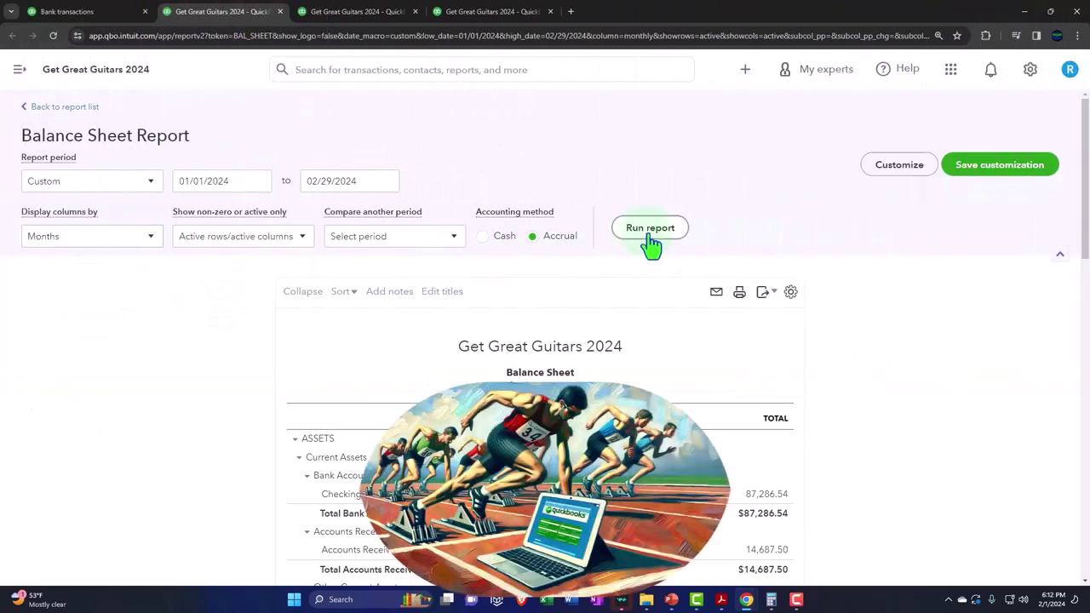
pyautogui.click(1004, 171)
# Set the Profit and Loss report period to 01/01/2024 through 02/29/2024, with the navigation sidebar collapsed.
pyautogui.click(334, 12)
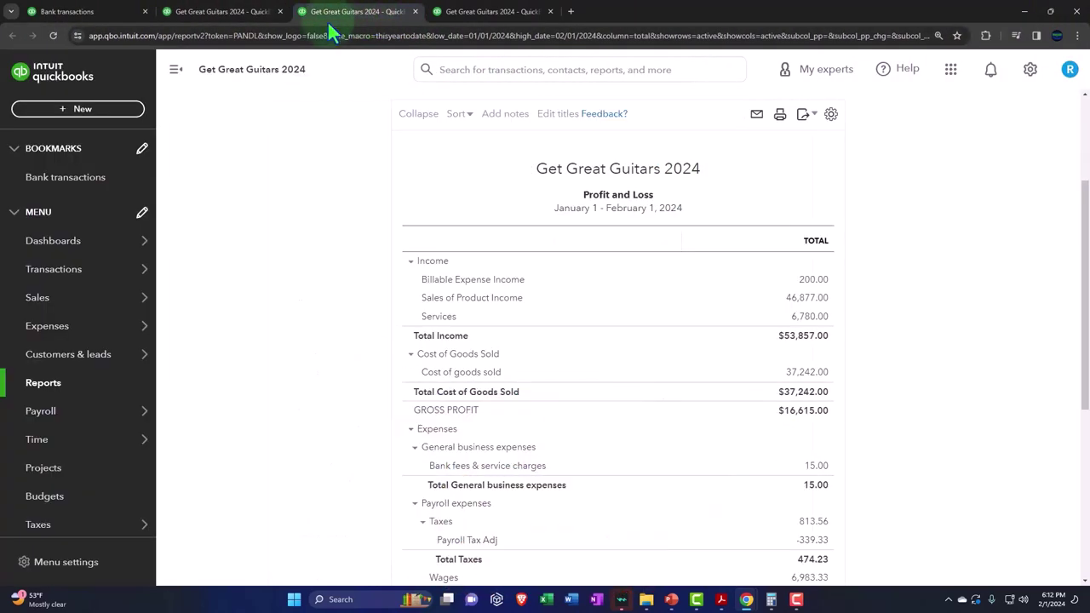
pyautogui.click(180, 75)
pyautogui.scroll(3, 181, 231)
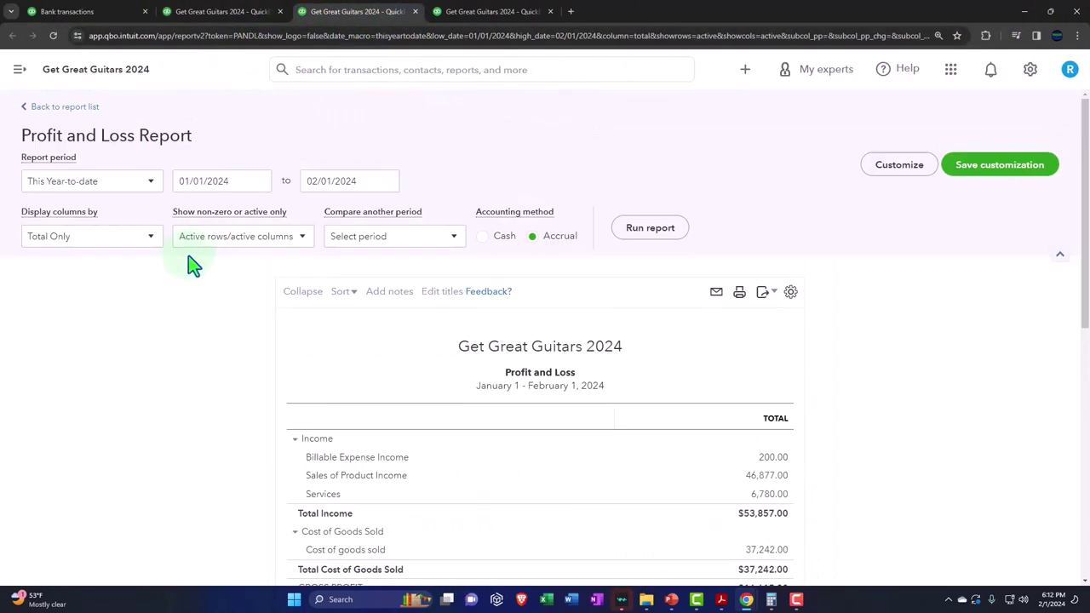
pyautogui.click(227, 182)
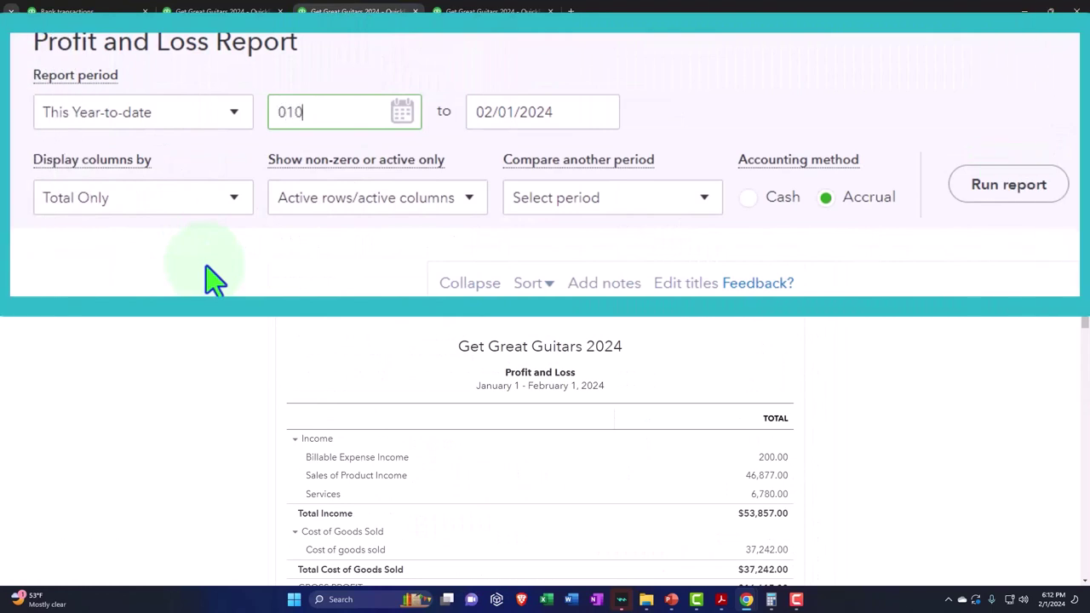
pyautogui.write('01/01/2024')
pyautogui.press('Tab')
pyautogui.write('02')
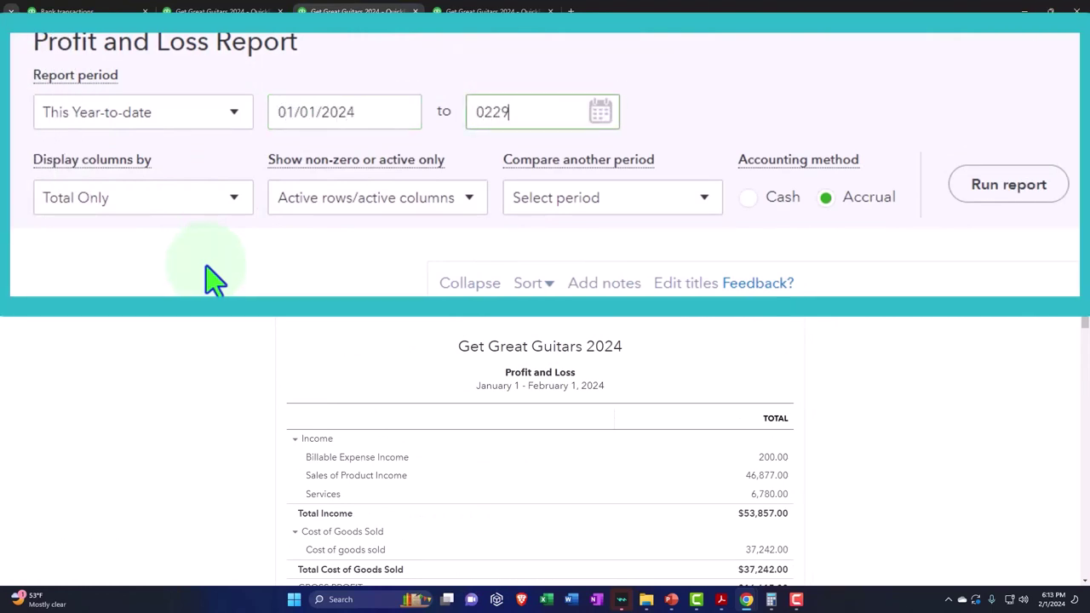
pyautogui.click(213, 280)
# Display the Profit and Loss columns by Months and run the report.
pyautogui.click(206, 212)
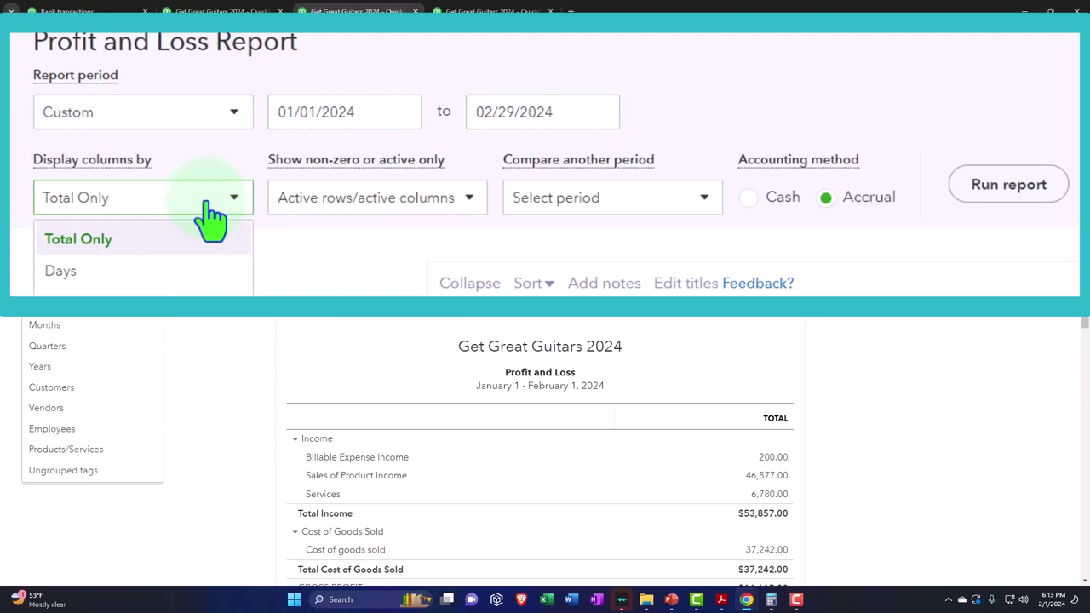
pyautogui.click(102, 323)
pyautogui.click(635, 241)
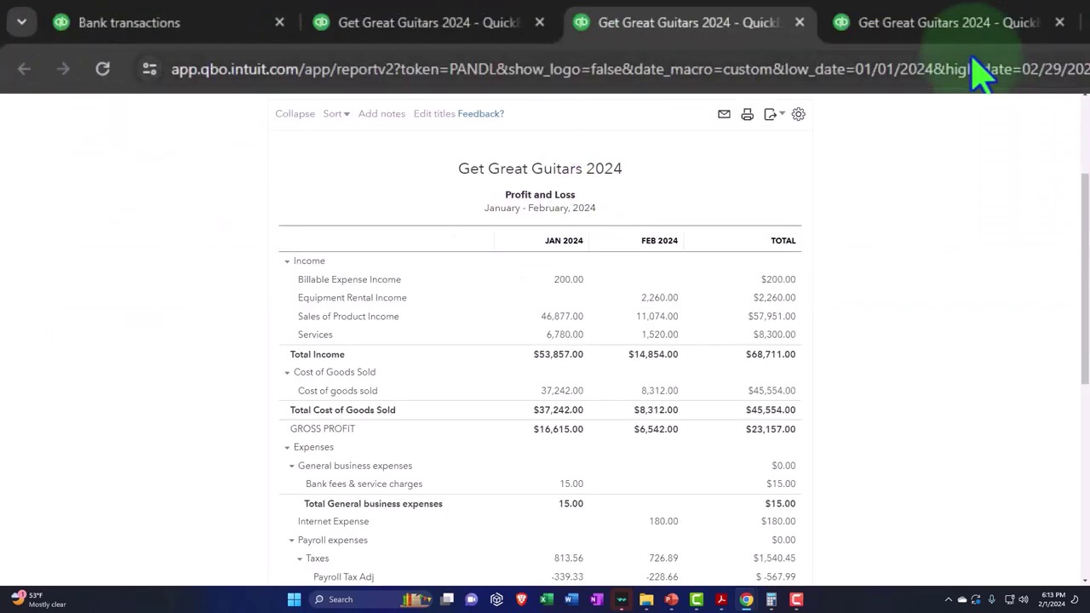
# Set the Trial Balance report period to 01/01/2024 through 02/29/2024.
pyautogui.click(490, 11)
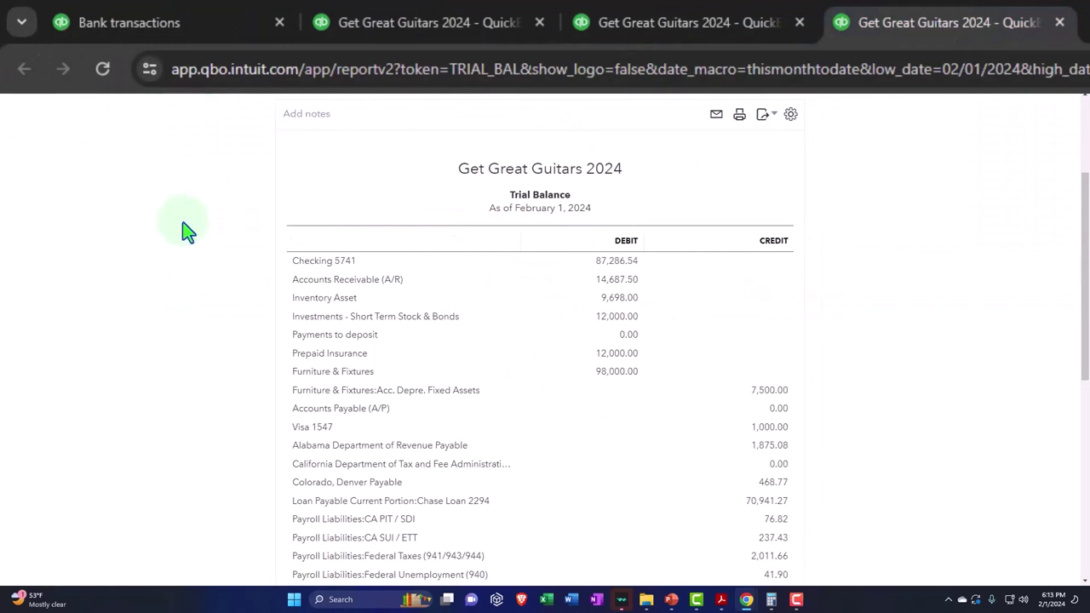
pyautogui.scroll(2, 192, 256)
pyautogui.click(236, 179)
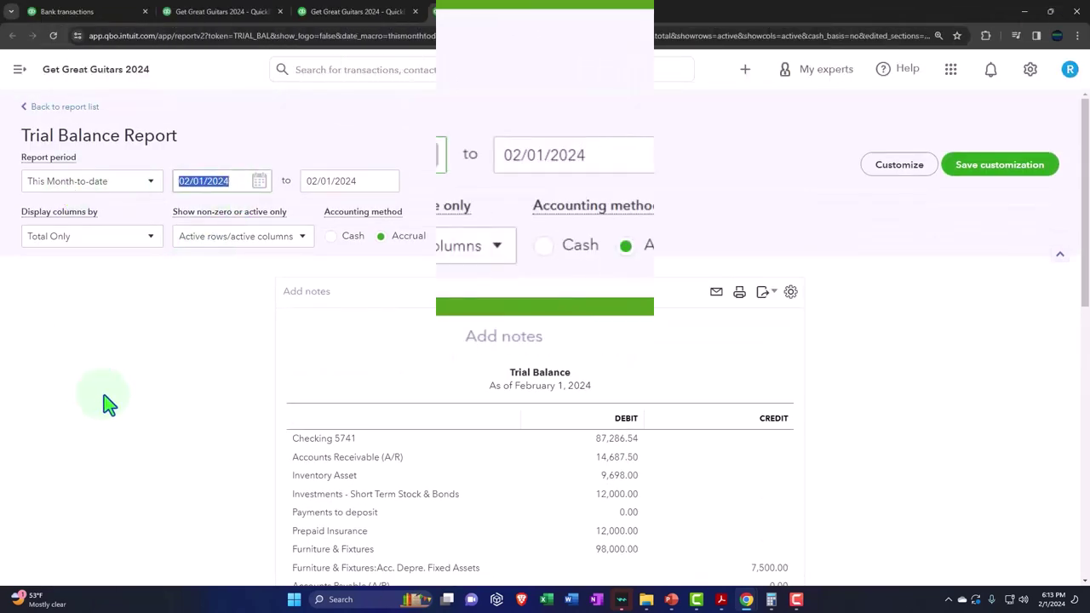
pyautogui.write('0101')
pyautogui.press('Tab')
pyautogui.write('0')
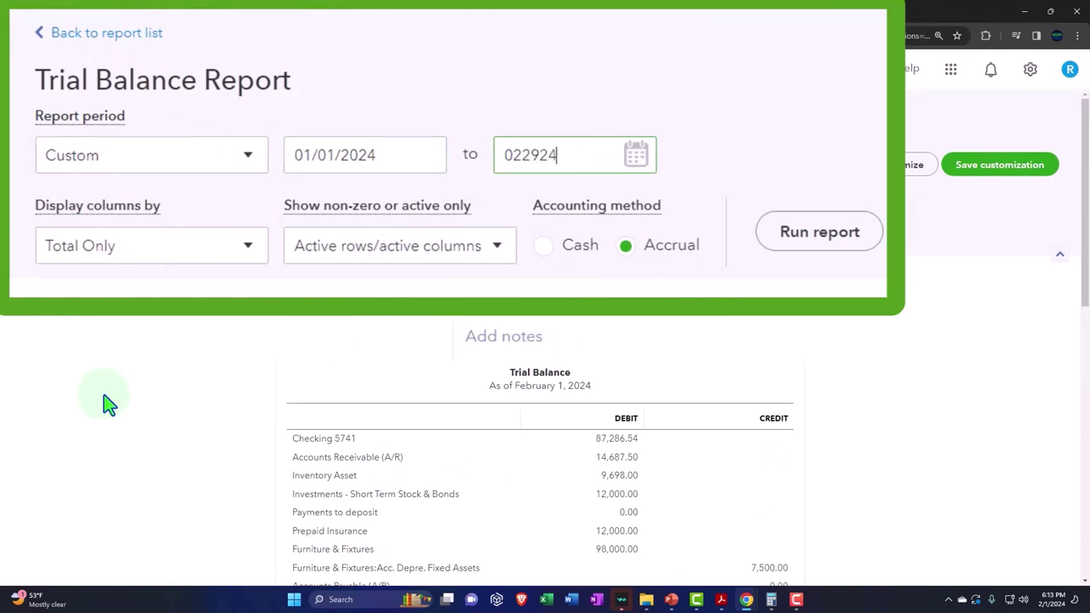
pyautogui.click(110, 404)
# Display the Trial Balance columns by Months and run the report.
pyautogui.click(251, 254)
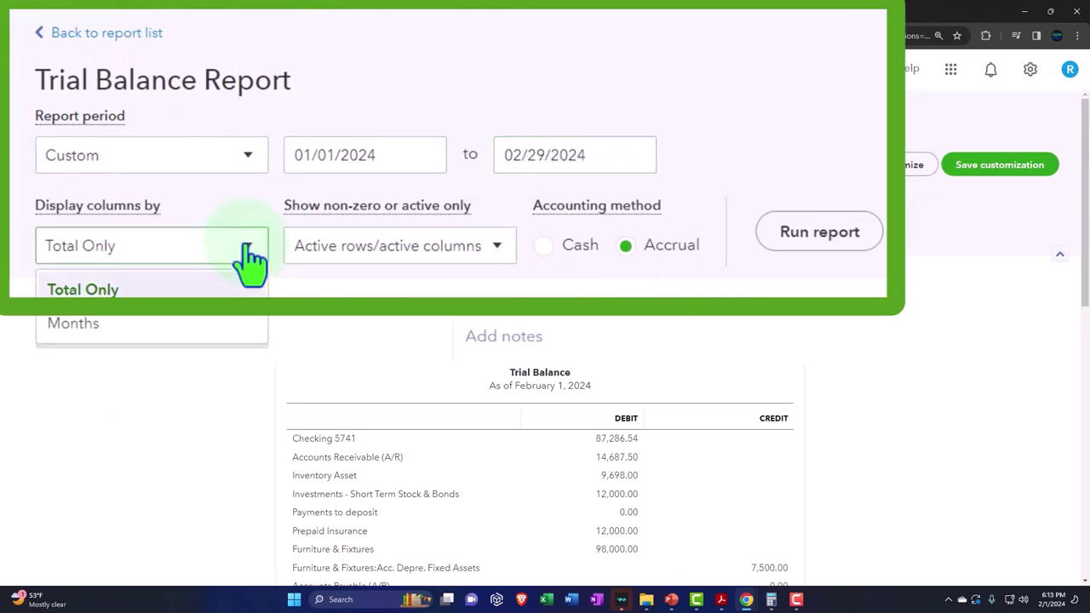
pyautogui.click(222, 330)
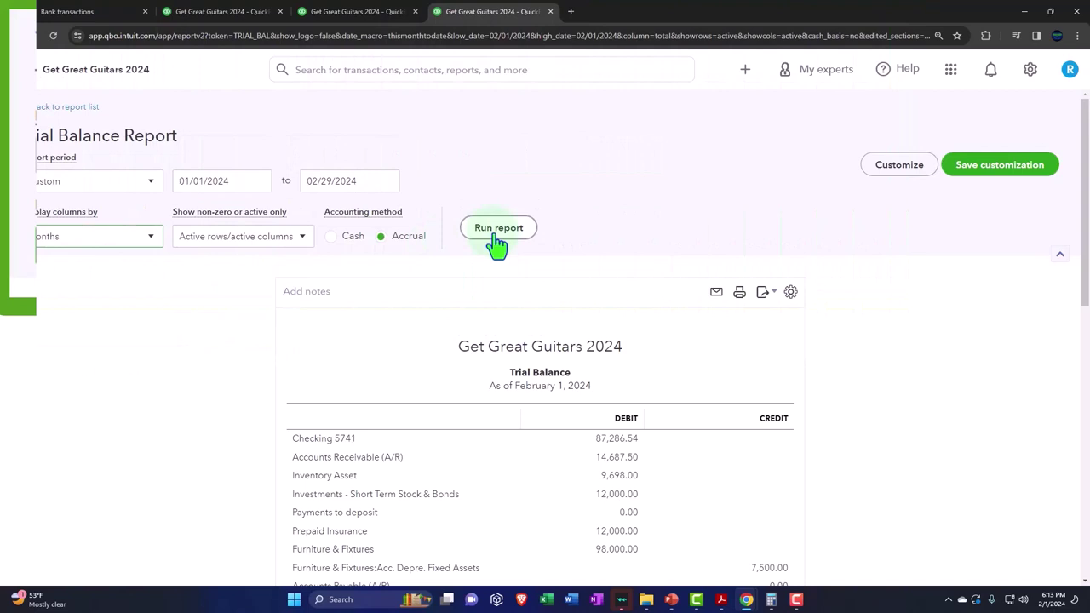
pyautogui.click(496, 238)
pyautogui.scroll(-2, 496, 242)
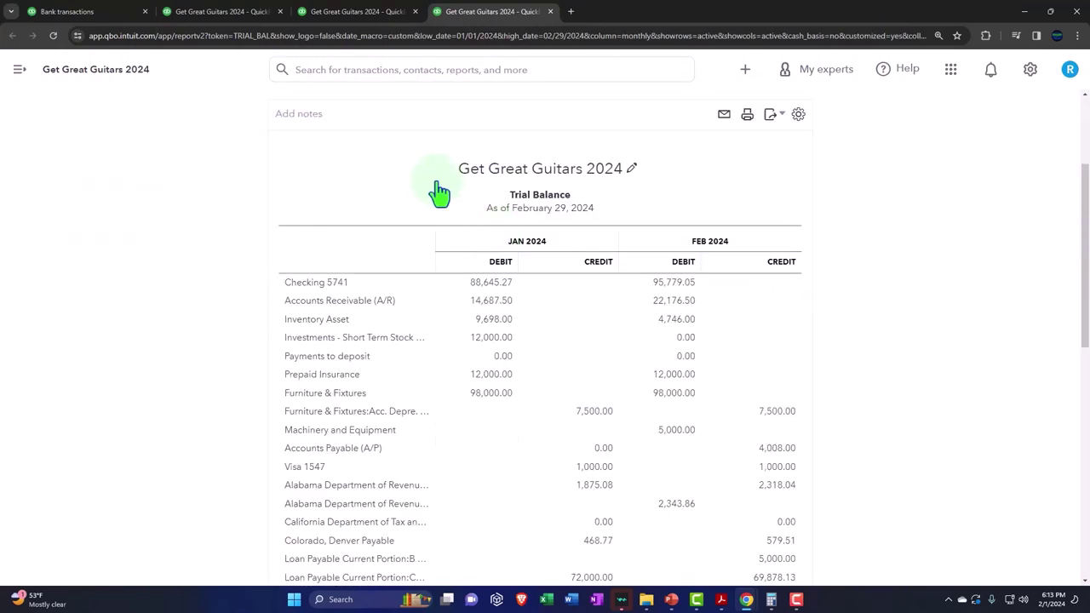
# Review the January and February checking balances on the Balance Sheet and view the January bank statement PDF.
pyautogui.click(244, 17)
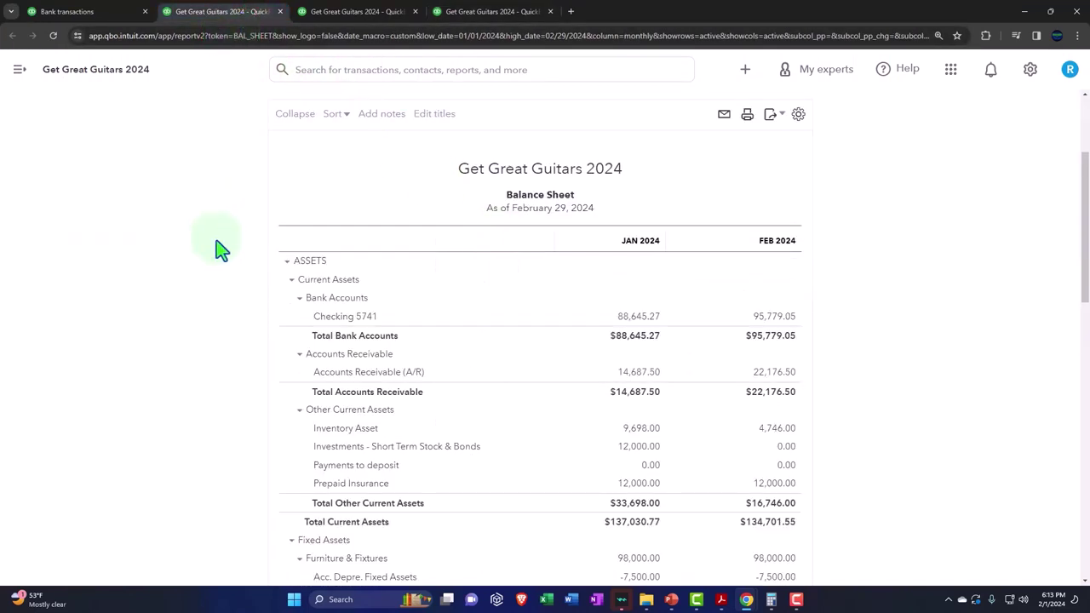
pyautogui.hotkey('ctrl', '+')
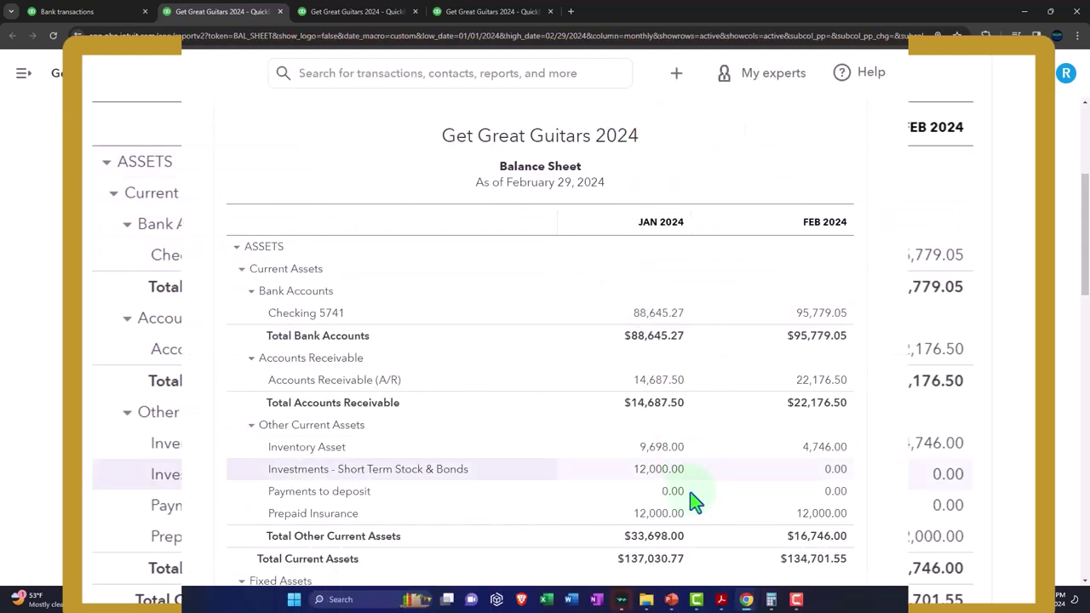
pyautogui.click(673, 569)
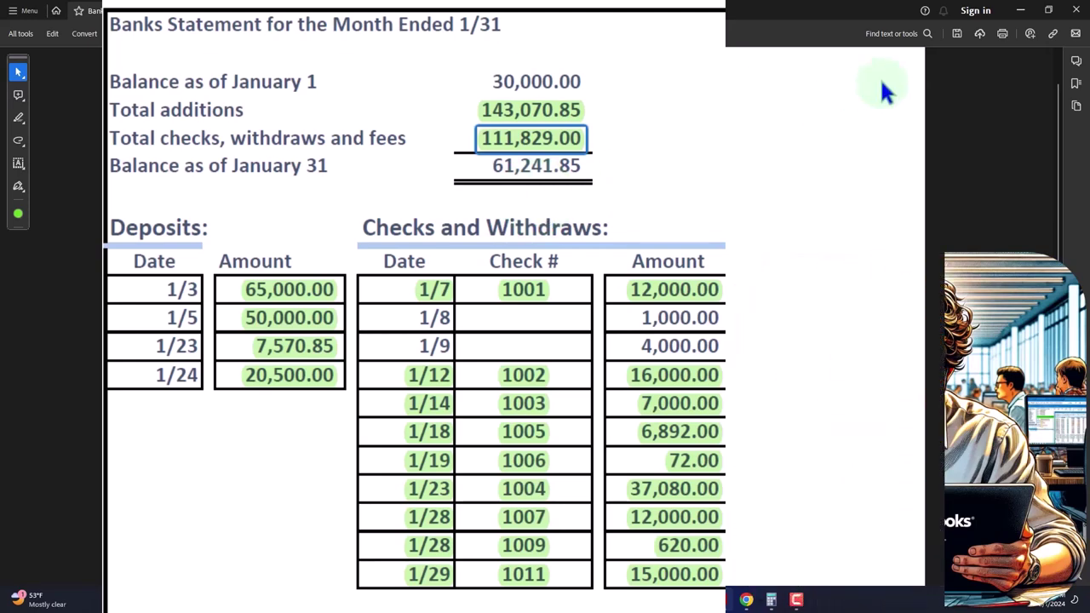
pyautogui.click(1021, 10)
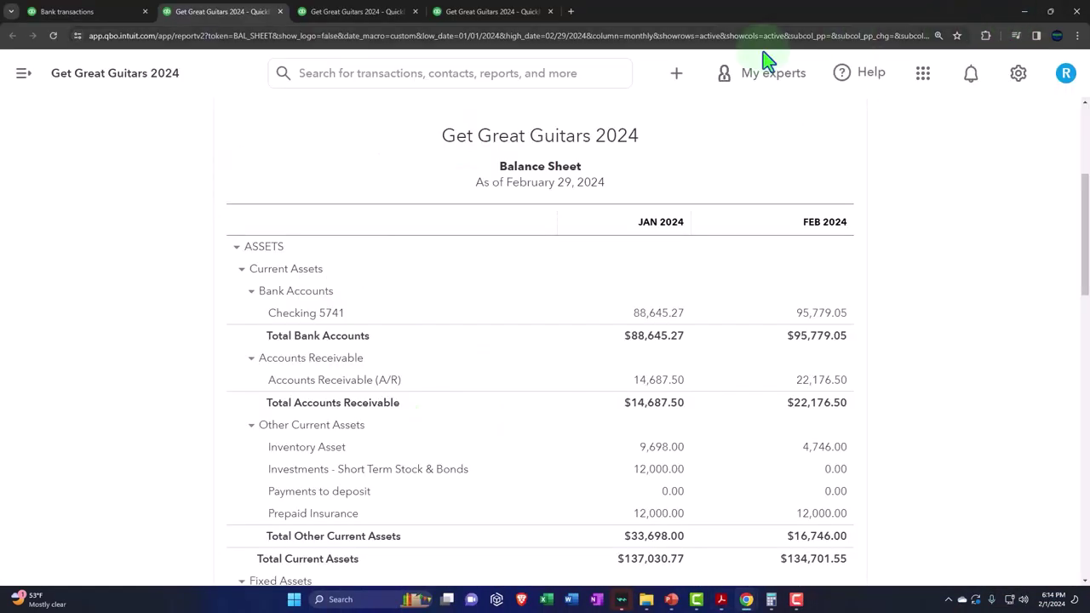
# Resume the checking account's reconciliation from the Reconcile page under Transactions.
pyautogui.click(99, 14)
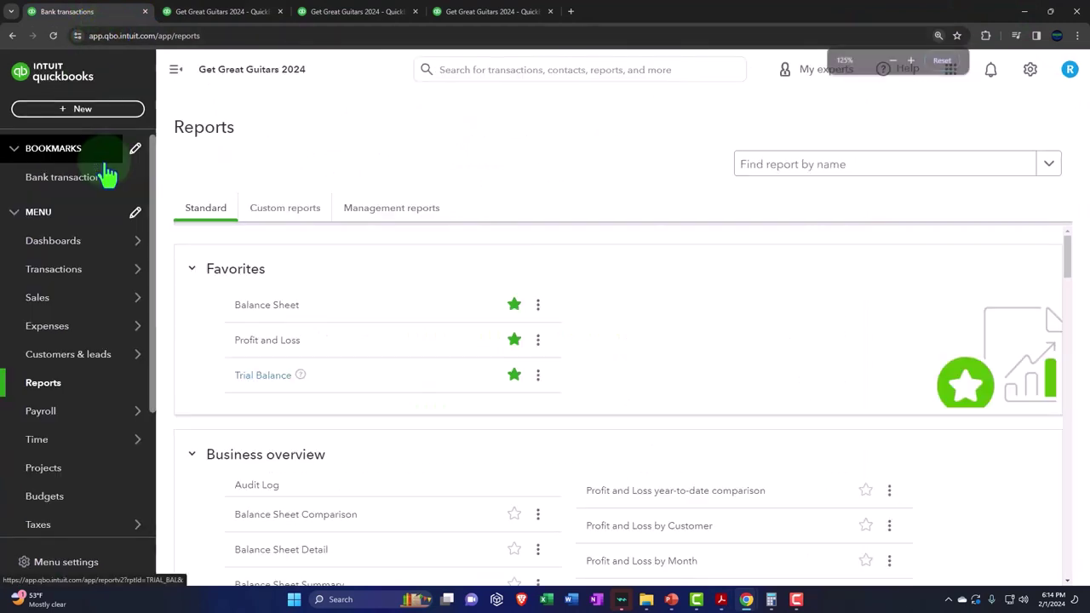
pyautogui.hotkey('ctrl', '-')
pyautogui.click(61, 271)
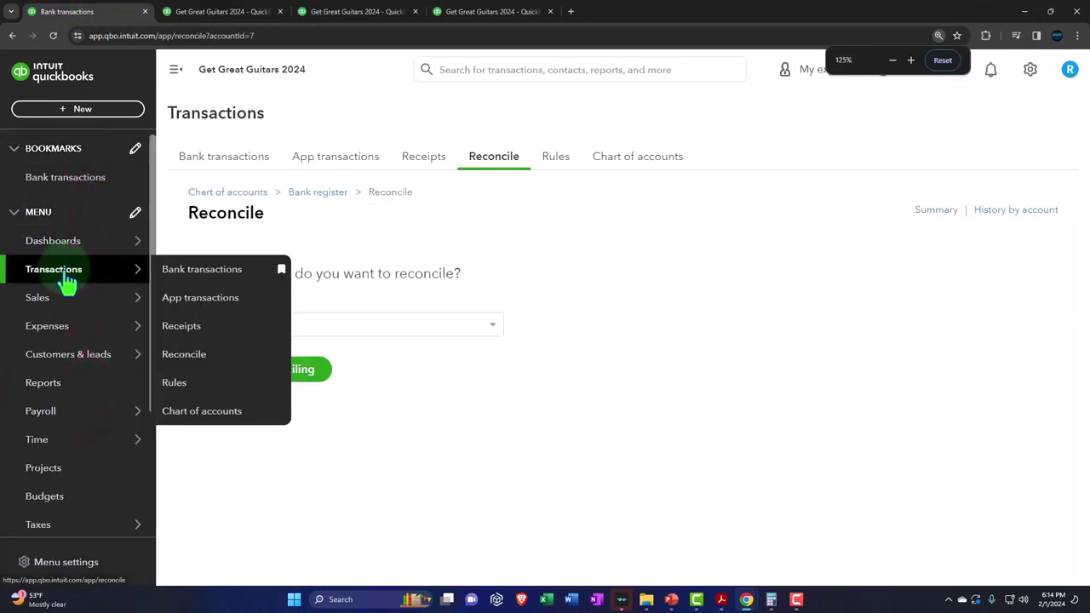
pyautogui.click(501, 166)
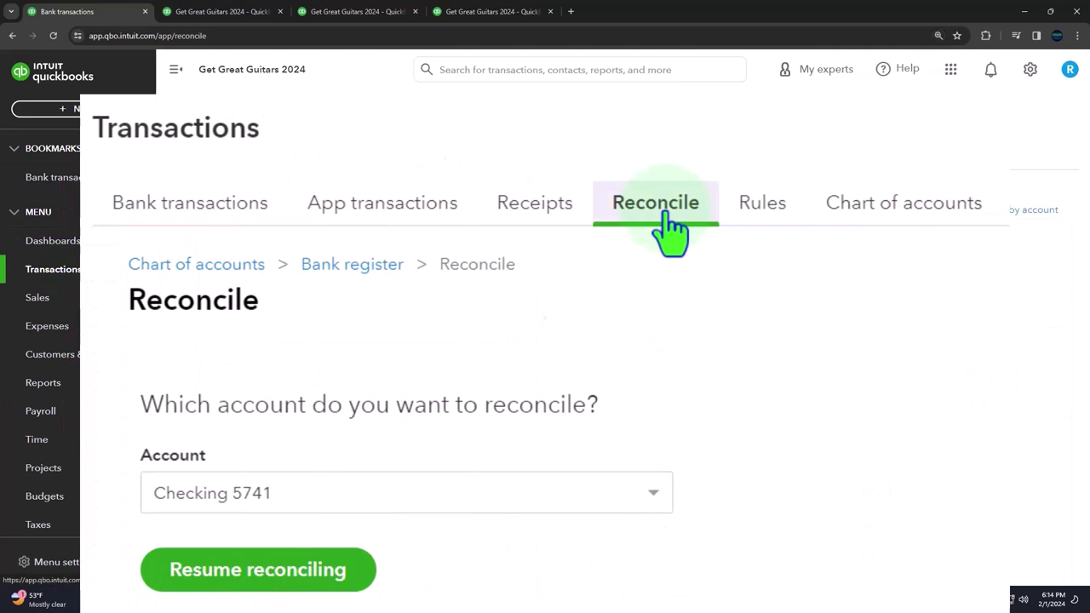
pyautogui.click(353, 570)
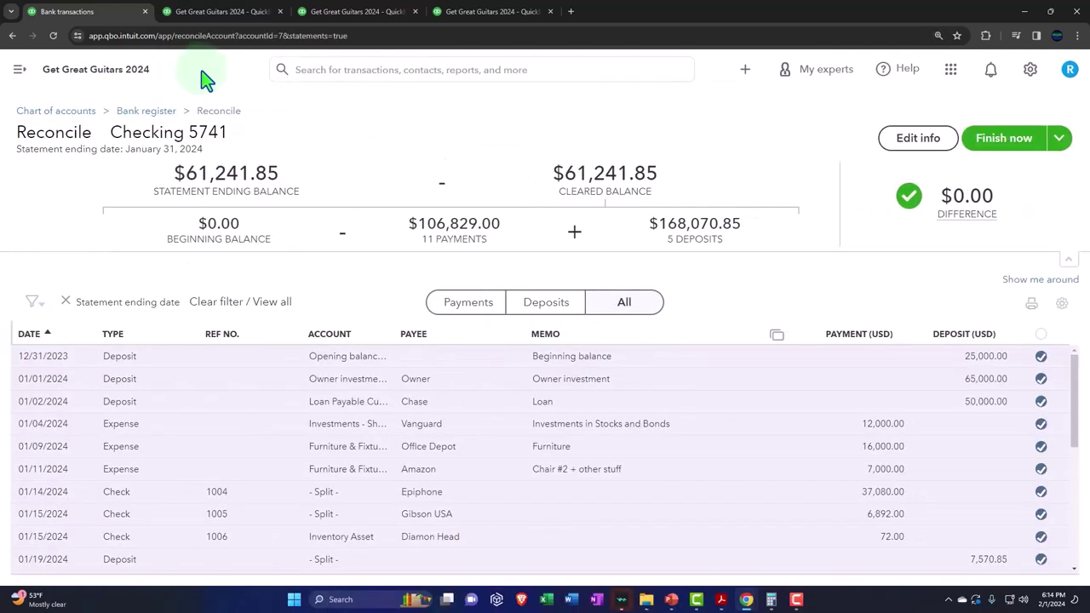
# Open the reconciliation's statement information for editing and compare its balances with the January bank statement PDF.
pyautogui.click(917, 160)
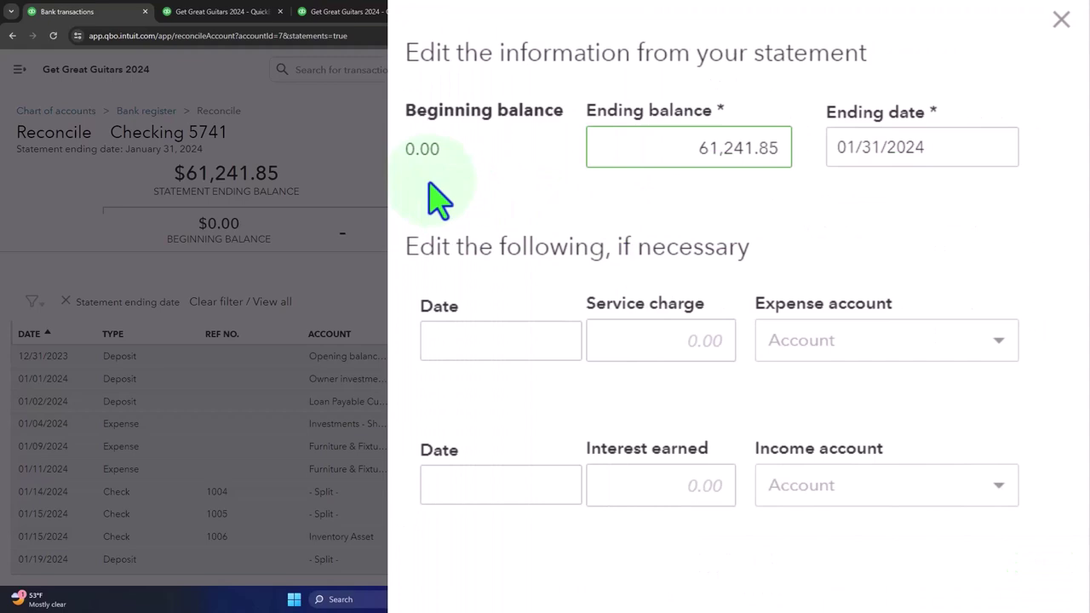
pyautogui.moveTo(721, 600)
pyautogui.click(677, 553)
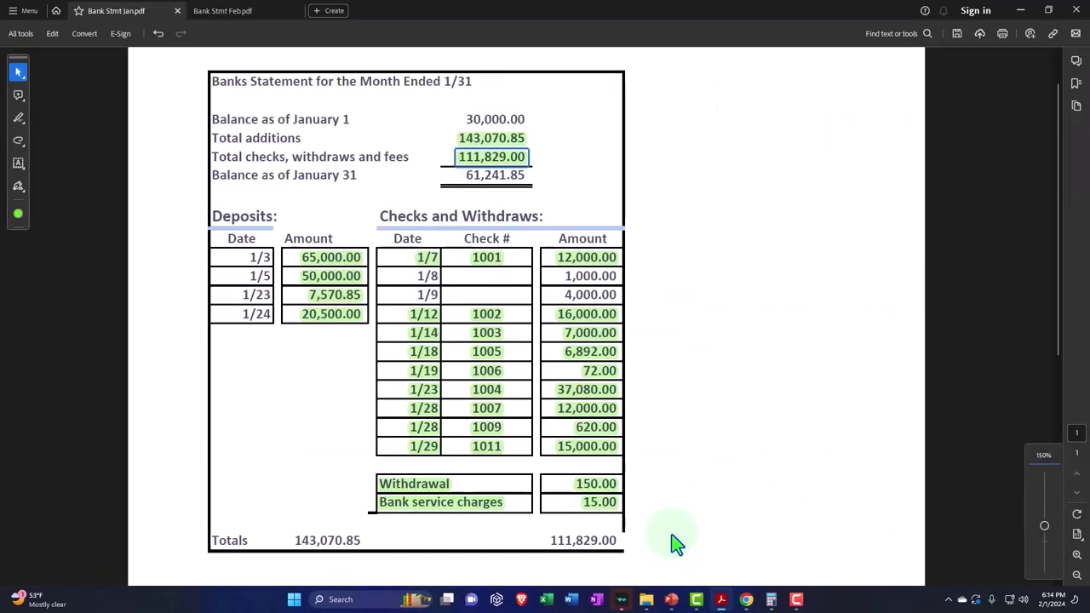
pyautogui.click(494, 155)
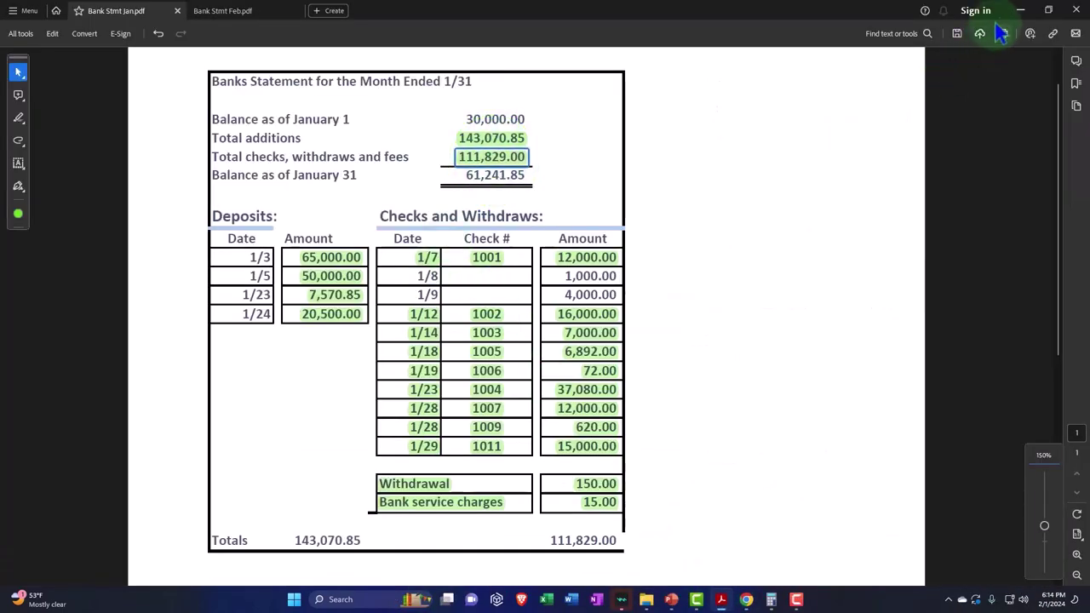
# Compare the reconciliation's beginning and ending balances with the January bank statement PDF, and close the statement information without changes.
pyautogui.click(1020, 10)
pyautogui.click(888, 143)
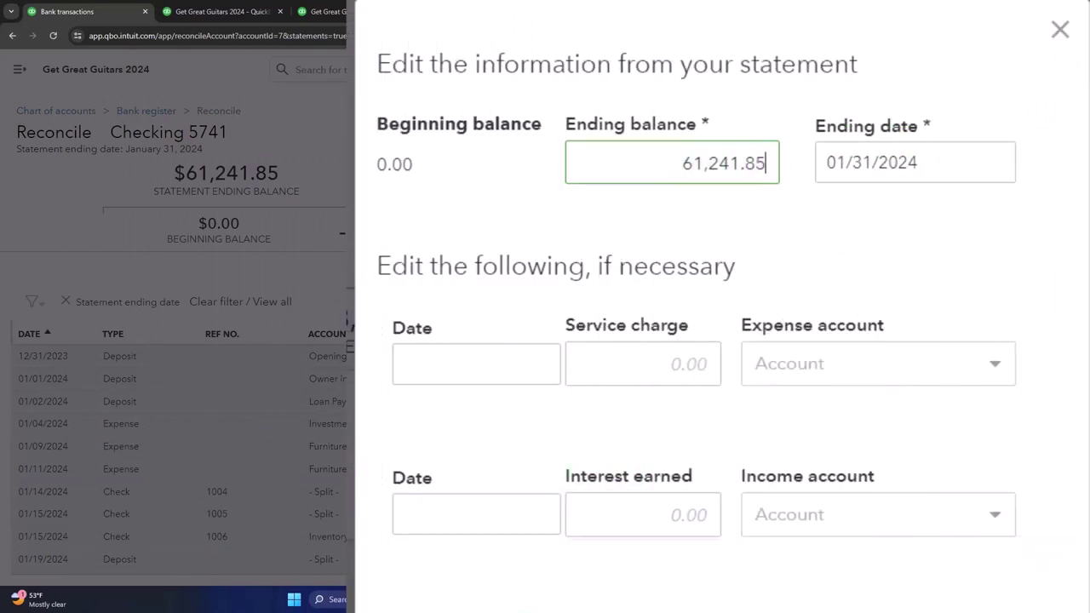
pyautogui.moveTo(721, 600)
pyautogui.click(679, 550)
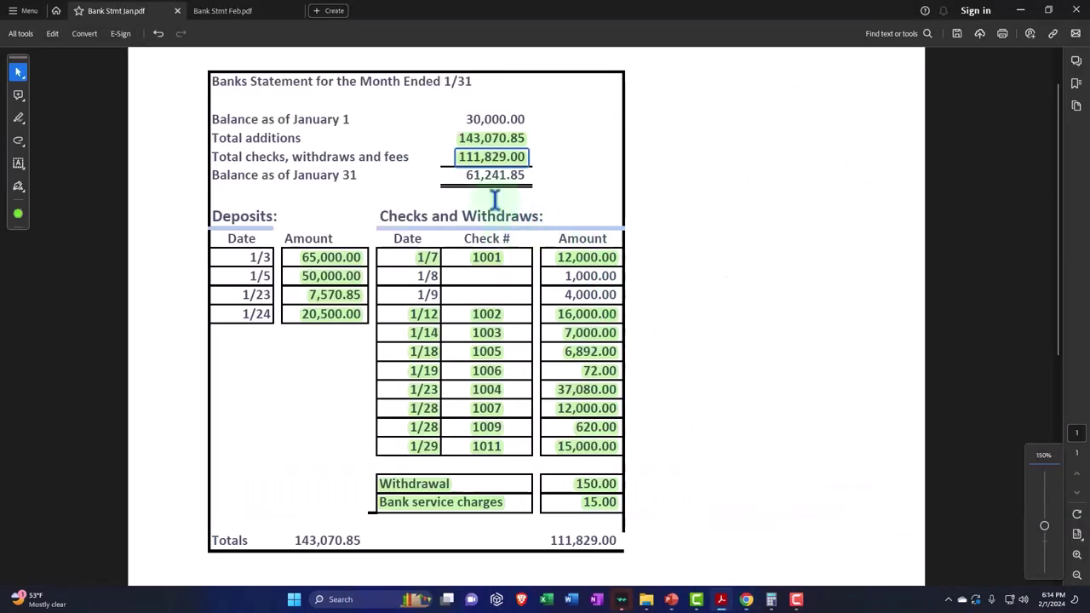
pyautogui.click(494, 157)
pyautogui.click(1021, 10)
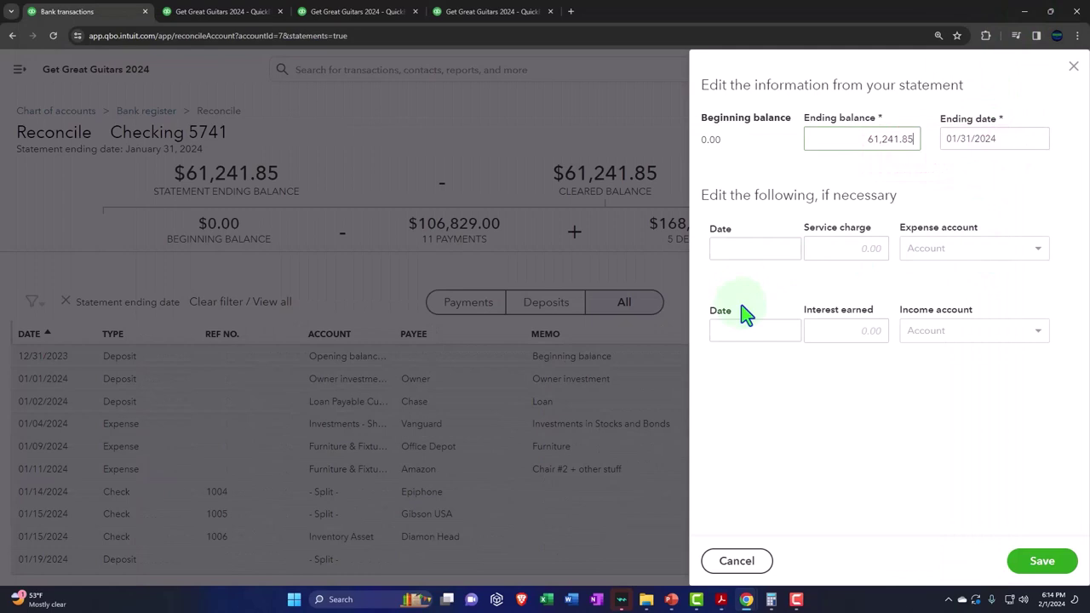
pyautogui.click(1071, 72)
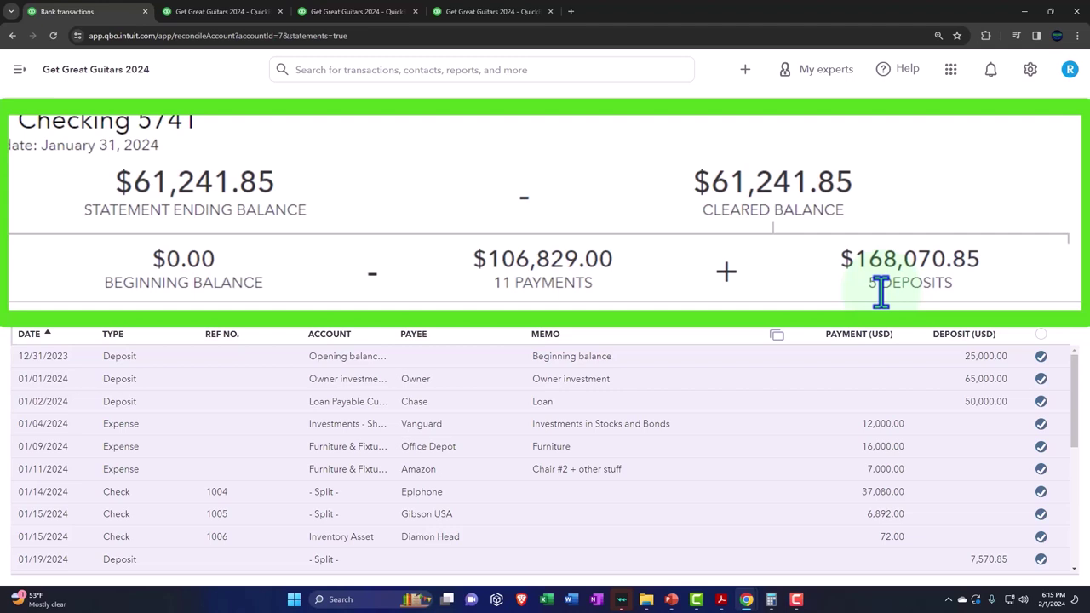
# Review the opening balance, additions and withdrawals on the January bank statement against the reconciliation summary.
pyautogui.moveTo(721, 599)
pyautogui.click(684, 519)
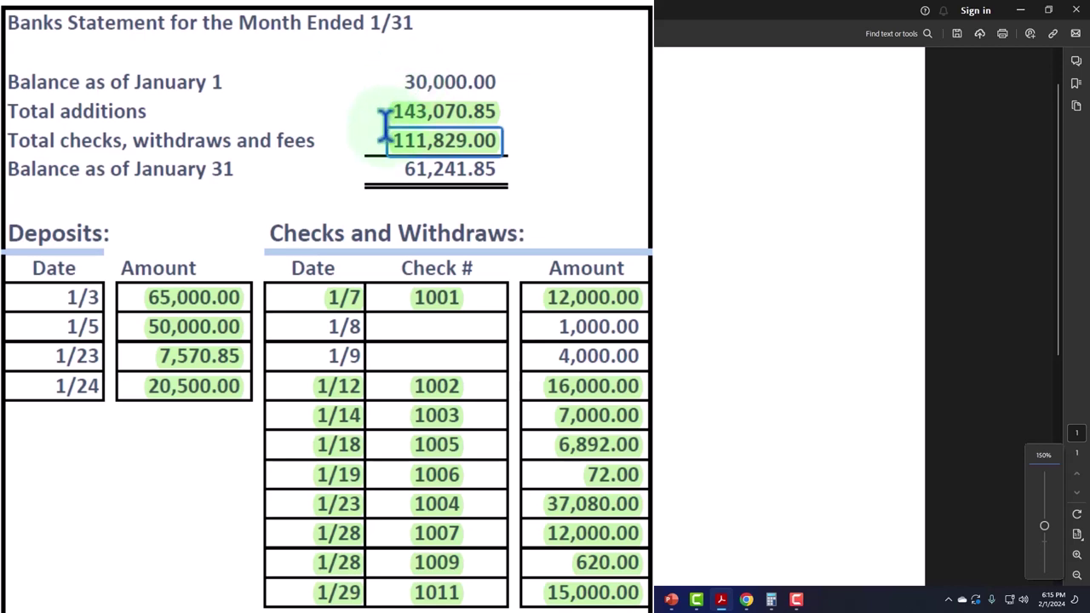
pyautogui.moveTo(401, 78); pyautogui.dragTo(596, 170)
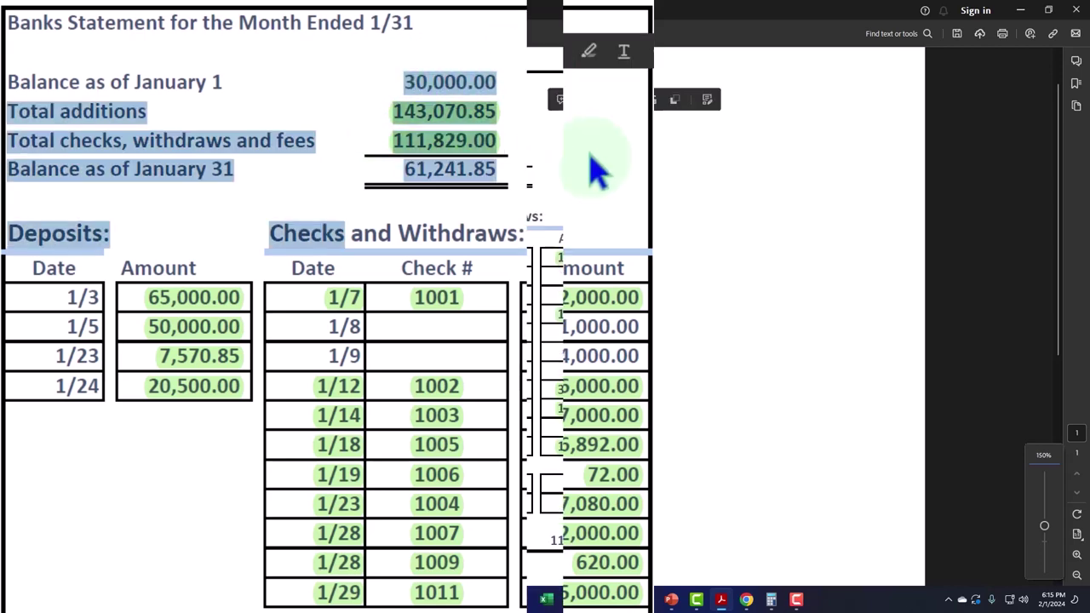
pyautogui.click(1049, 10)
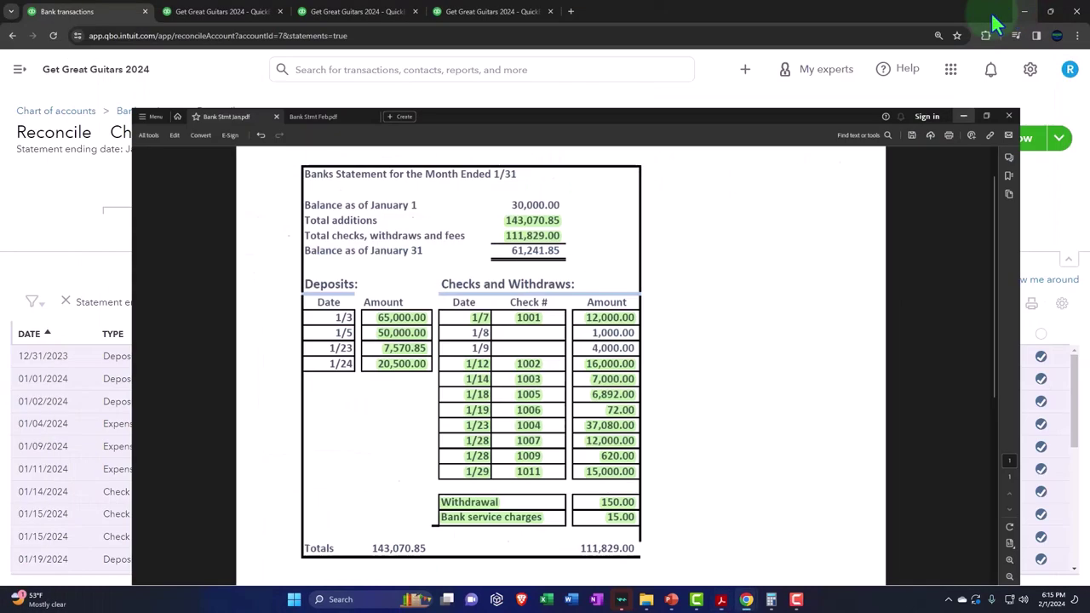
pyautogui.click(997, 26)
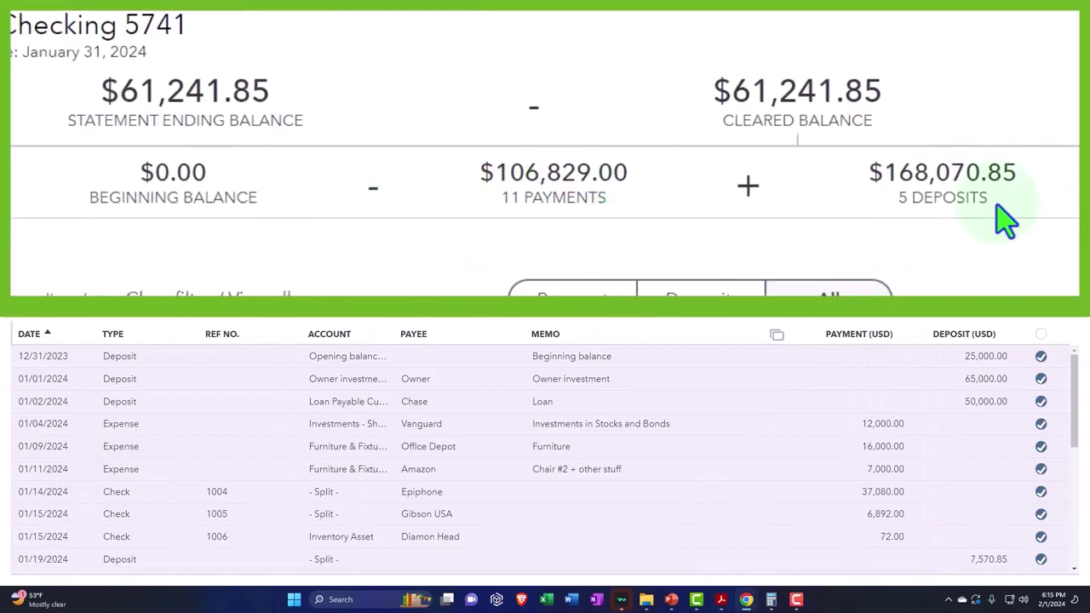
# Calculate the difference between the reconciliation's payments of 106,829 and the bank statement's withdrawals of 111,829 in Calculator.
pyautogui.click(771, 599)
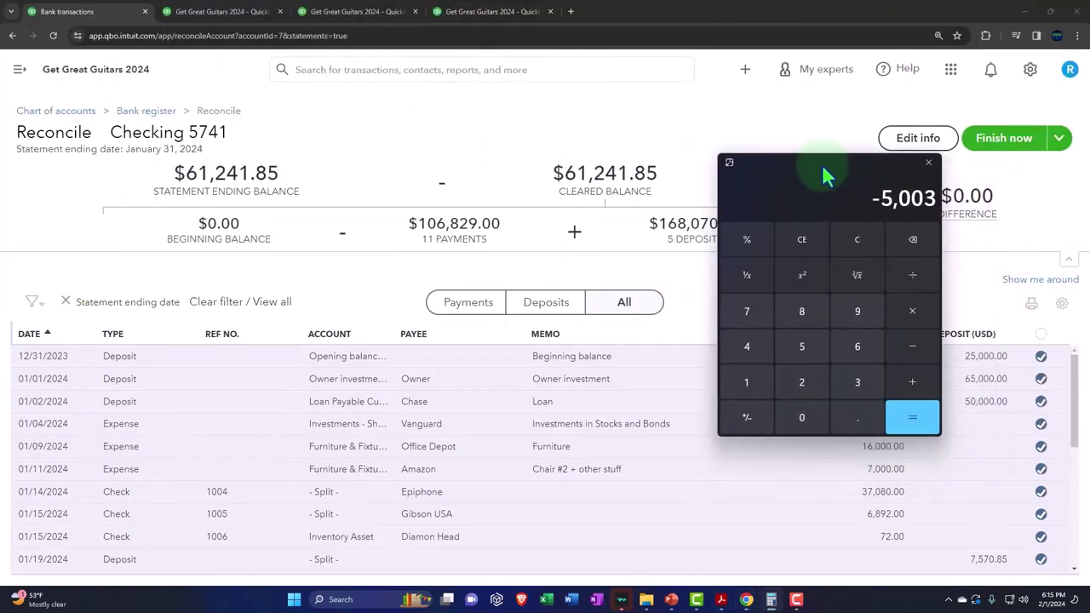
pyautogui.click(836, 249)
pyautogui.write('10')
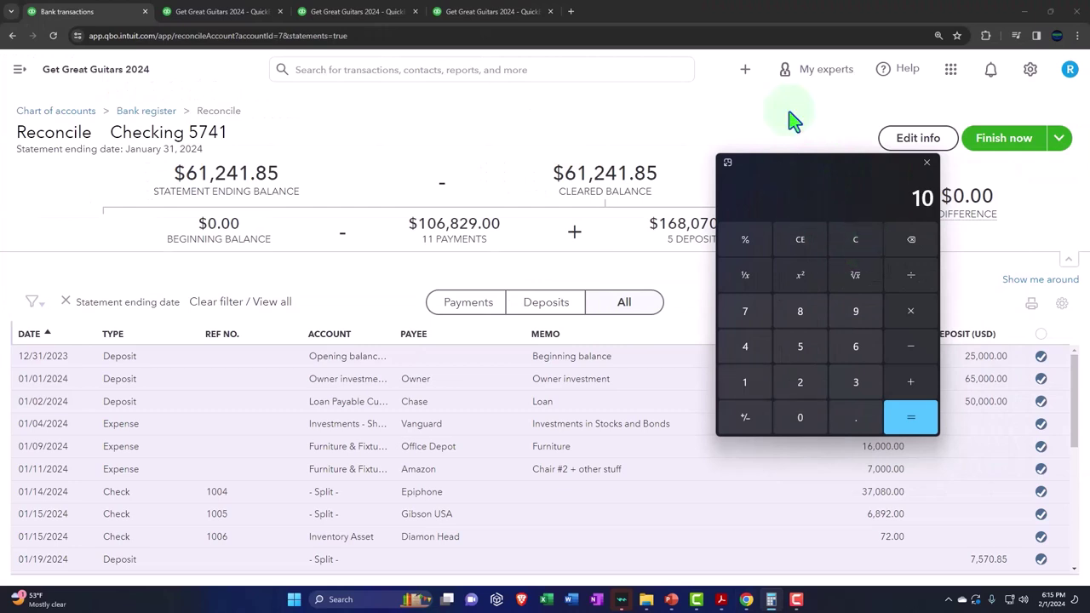
pyautogui.write('6,829')
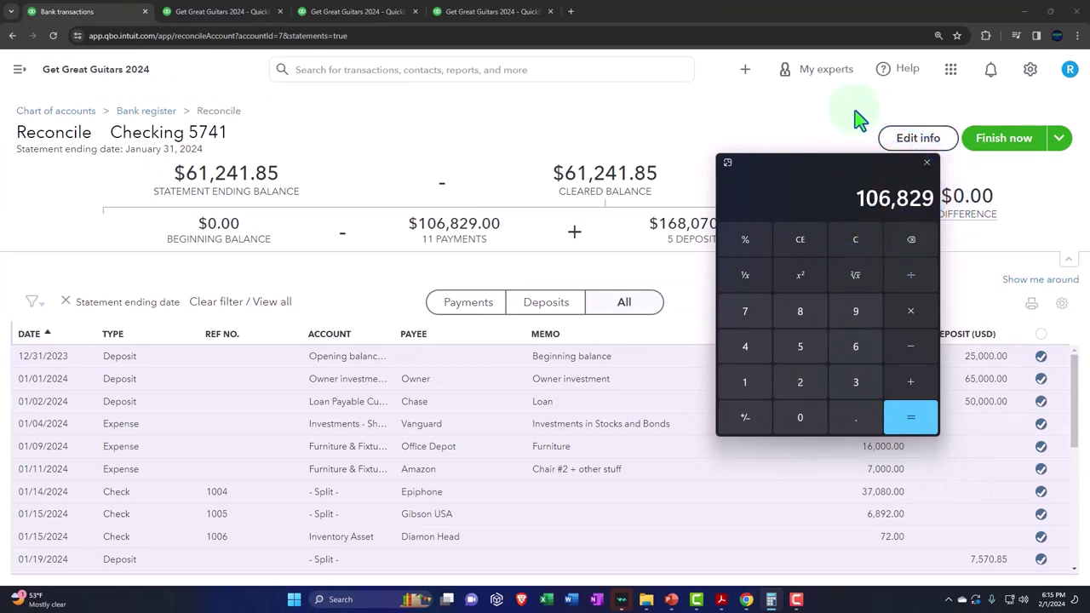
pyautogui.moveTo(722, 597)
pyautogui.click(658, 549)
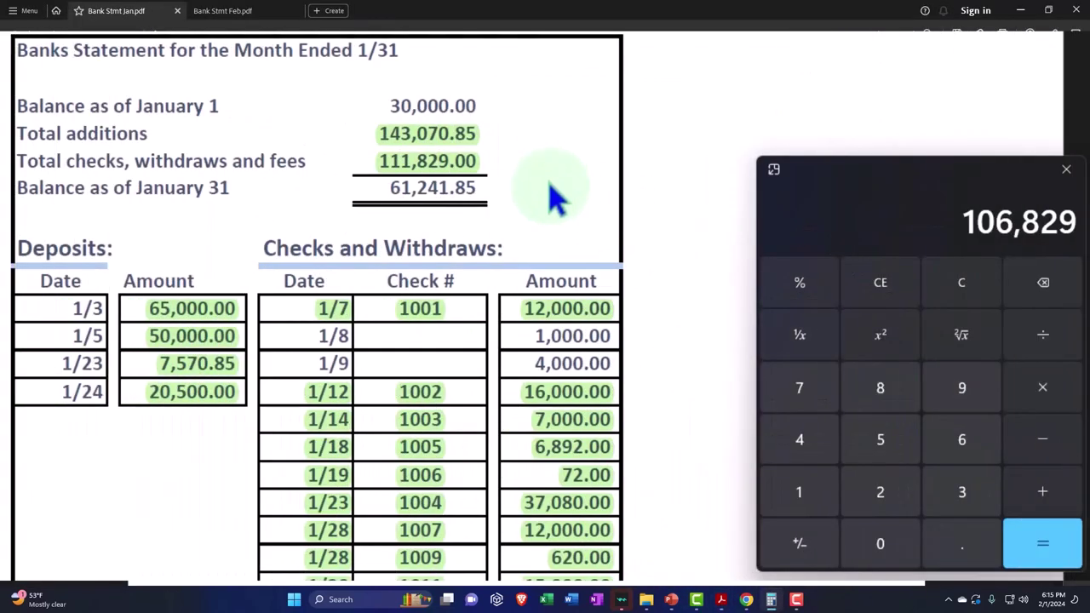
pyautogui.write('11')
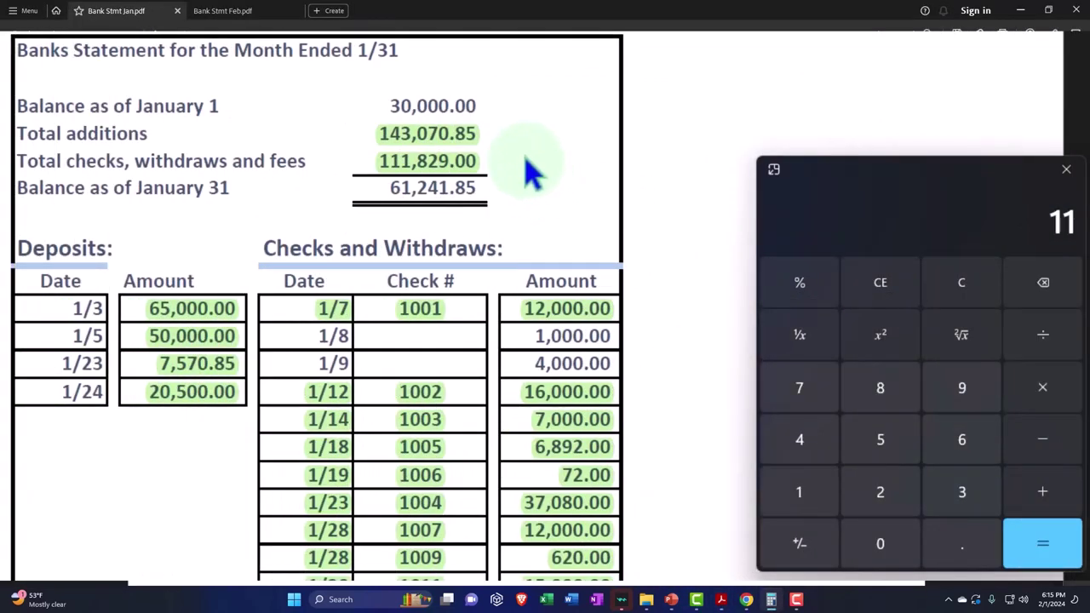
pyautogui.write('1,829')
pyautogui.press('Return')
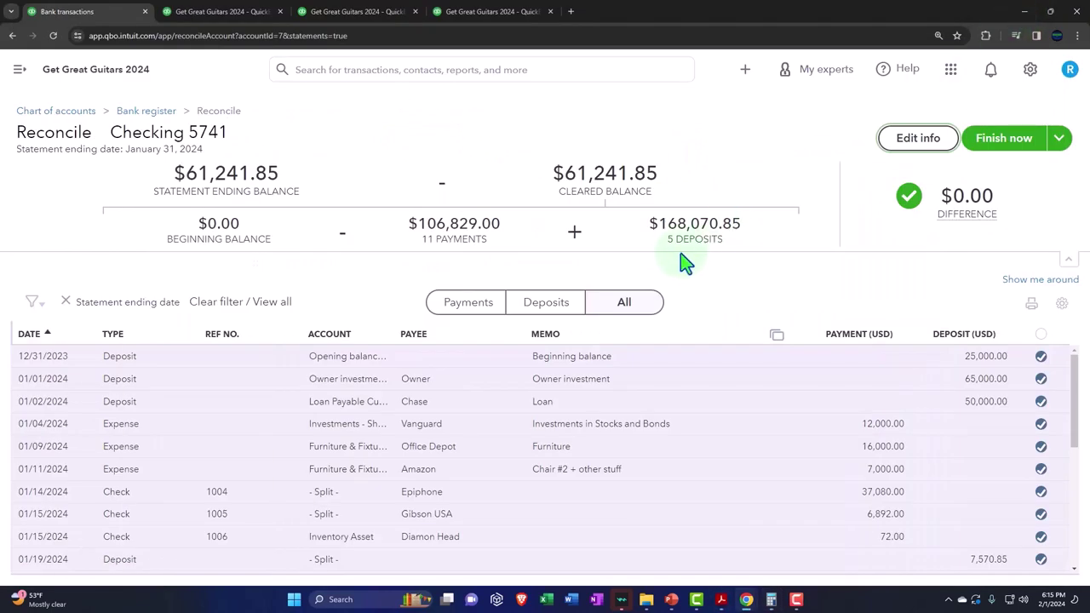
# Compare the reconciliation's deposits total with the total additions on the January bank statement PDF.
pyautogui.click(680, 253)
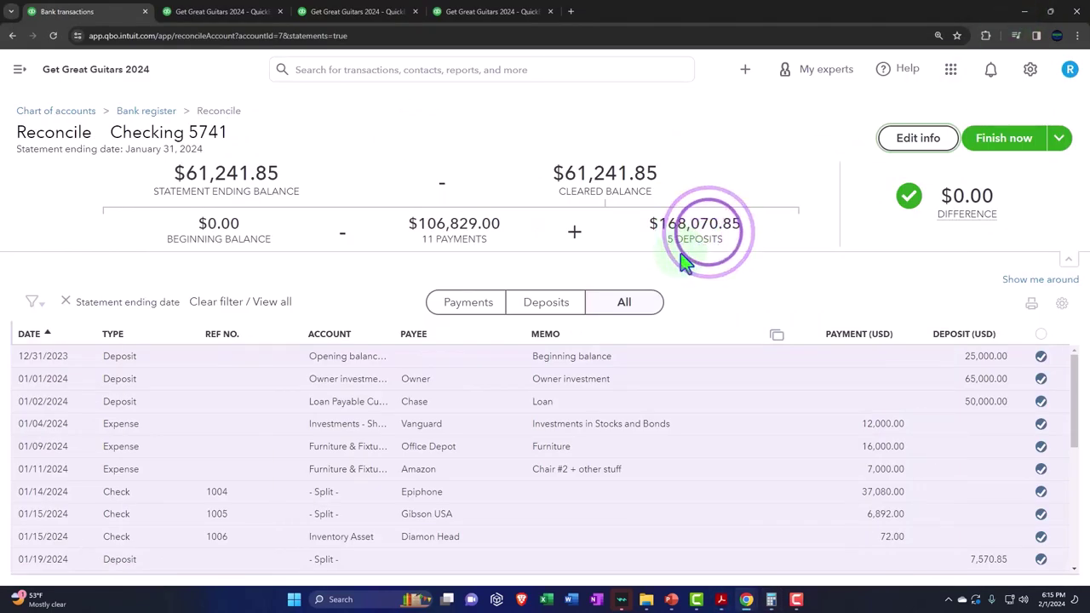
pyautogui.moveTo(721, 600)
pyautogui.click(662, 549)
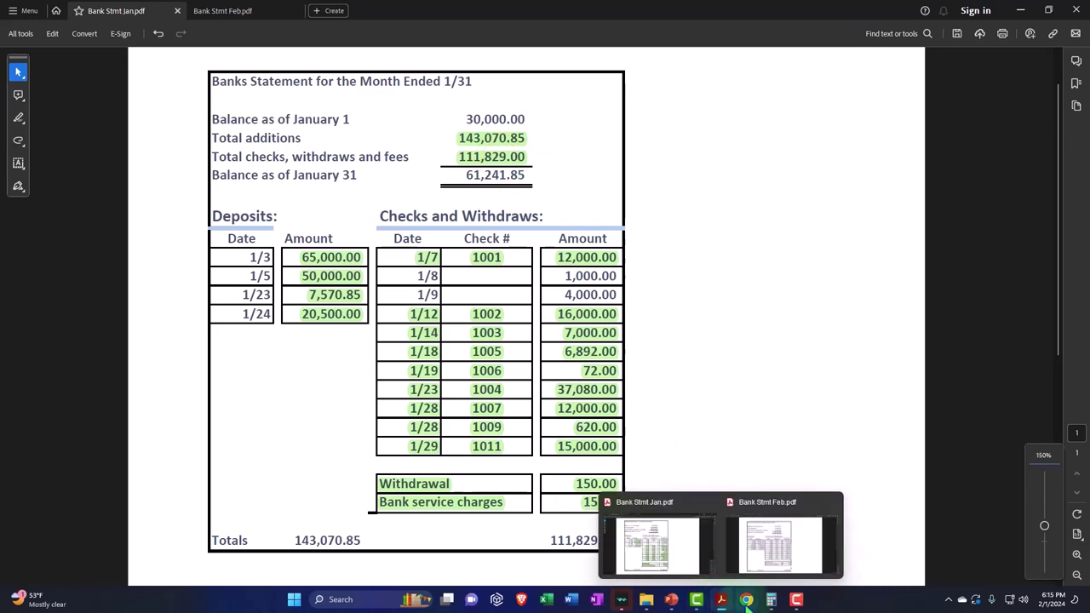
pyautogui.moveTo(746, 600)
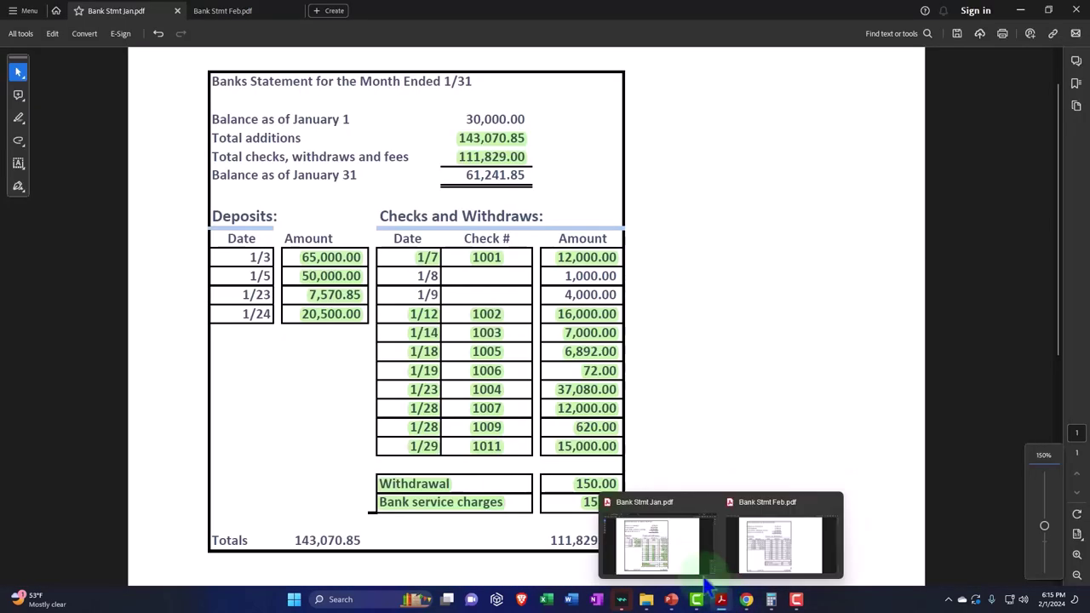
pyautogui.click(649, 528)
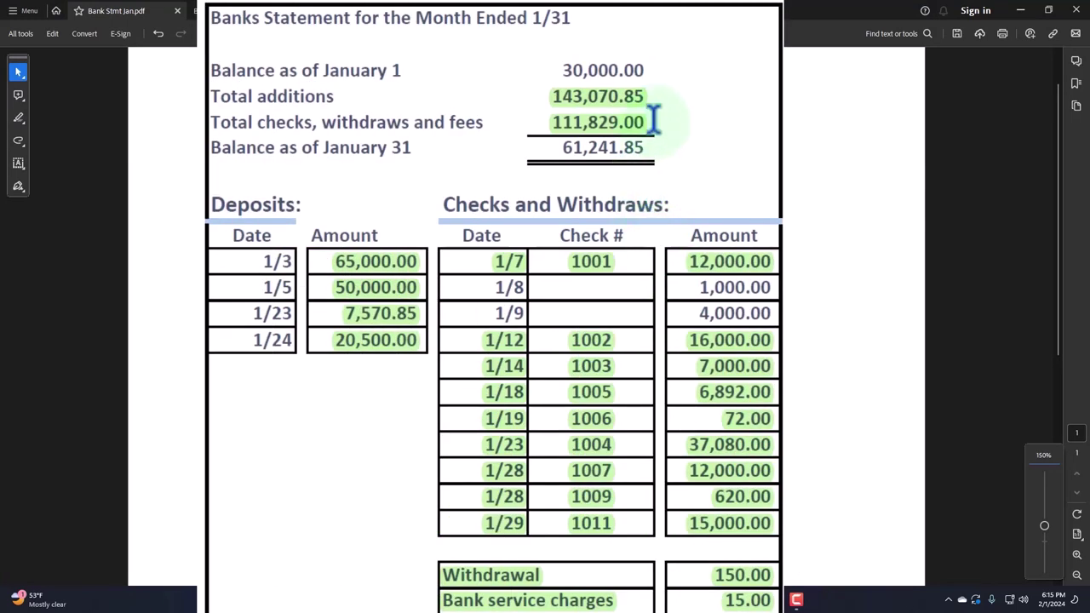
pyautogui.click(1020, 10)
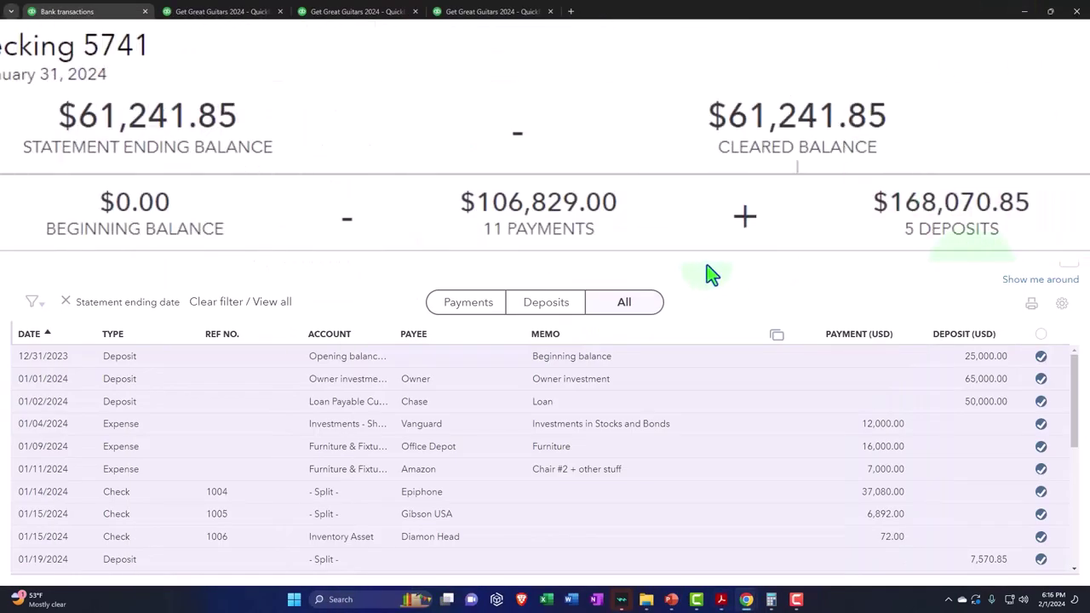
# Unmark the beginning balance deposit of 12/31/2023, compare the deposits with the January bank statement, and mark it cleared again.
pyautogui.click(1041, 358)
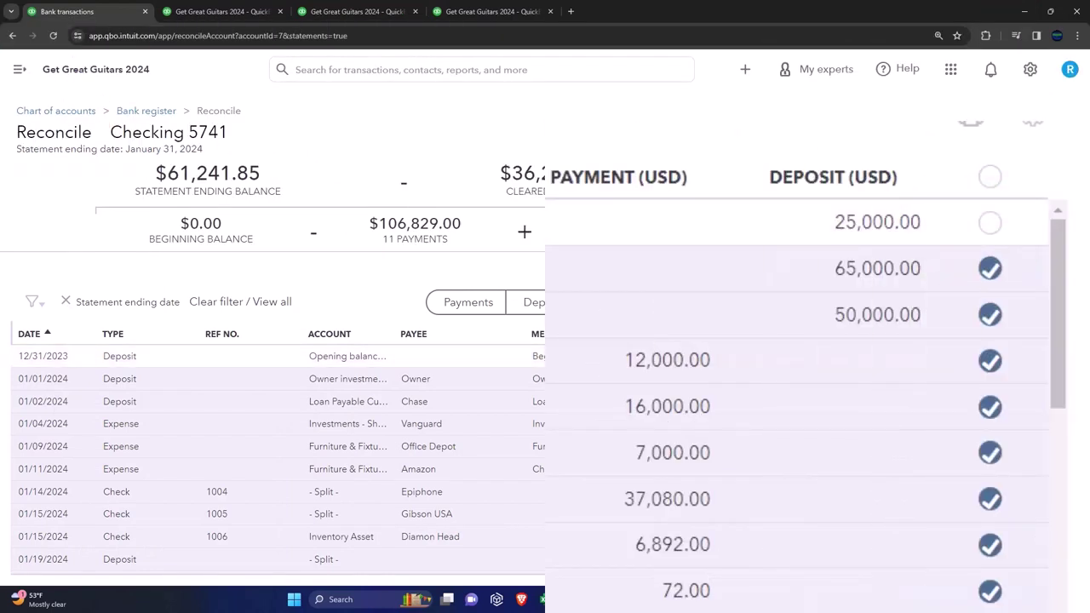
pyautogui.click(681, 528)
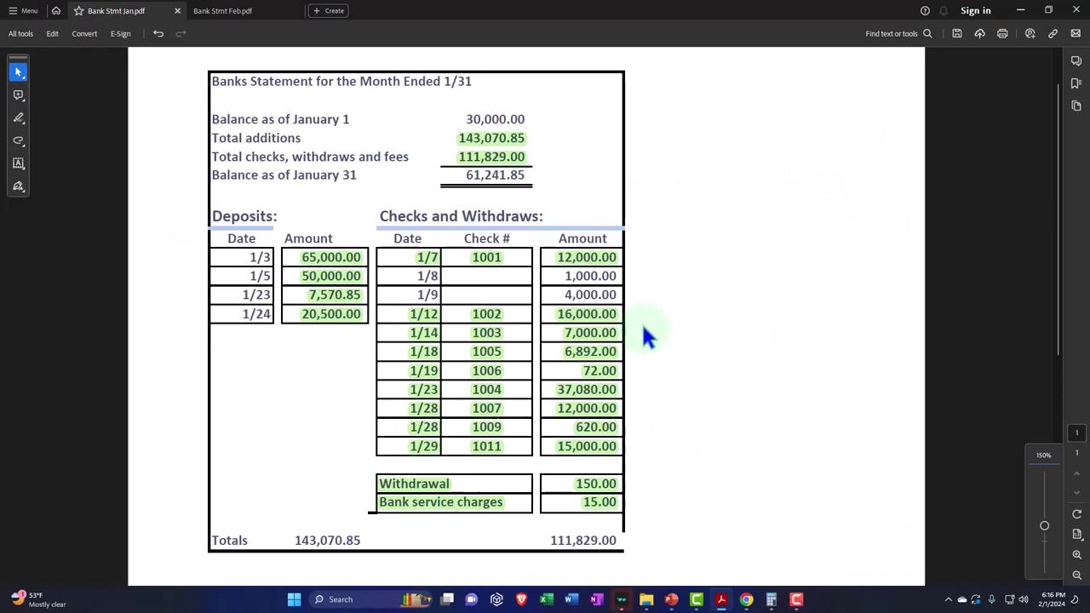
pyautogui.click(494, 146)
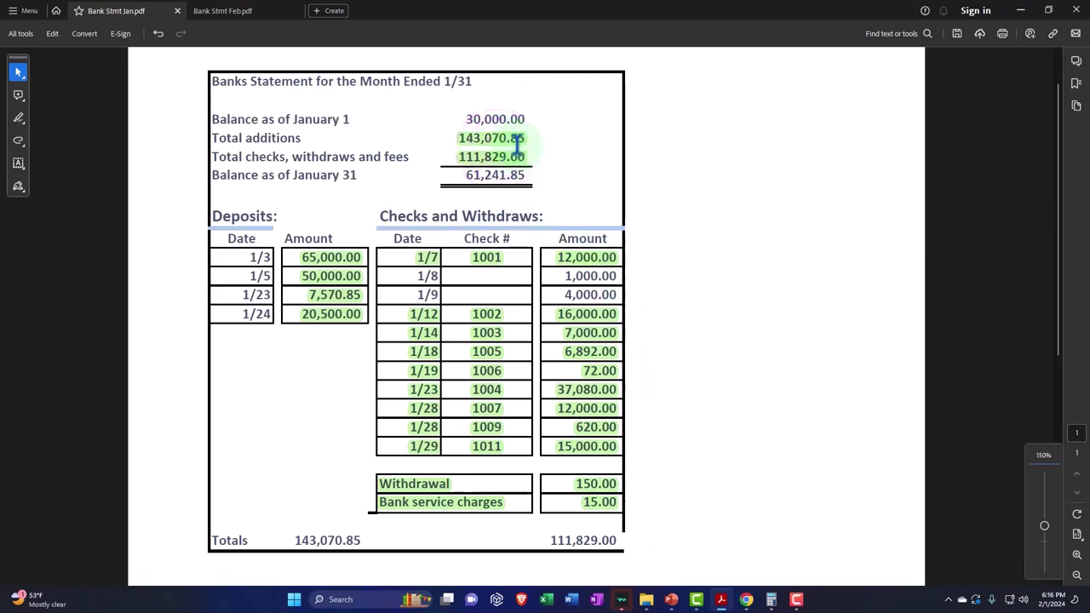
pyautogui.click(1020, 12)
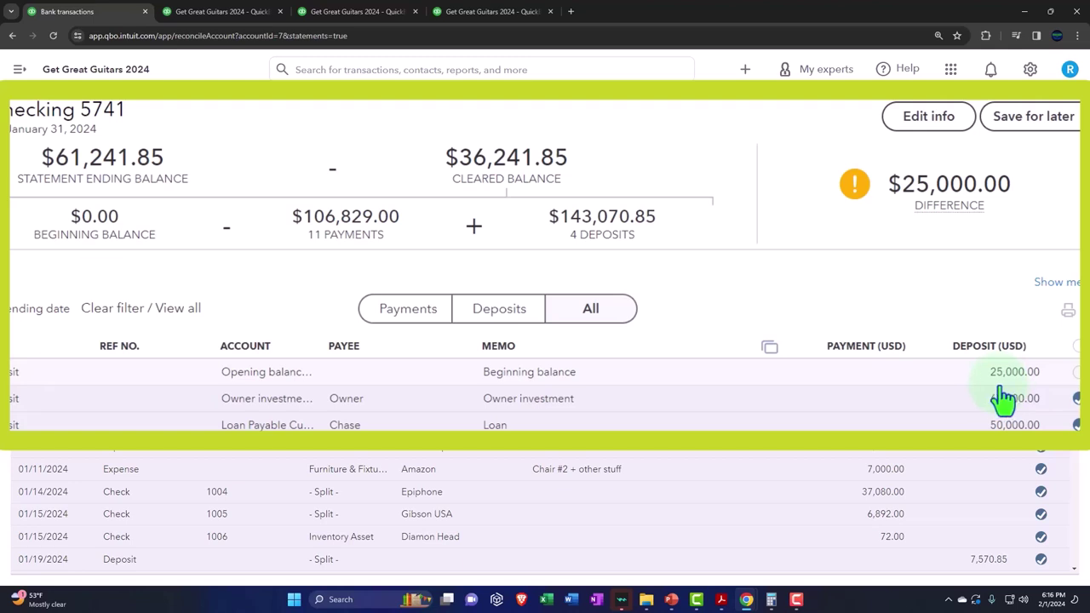
pyautogui.click(1076, 373)
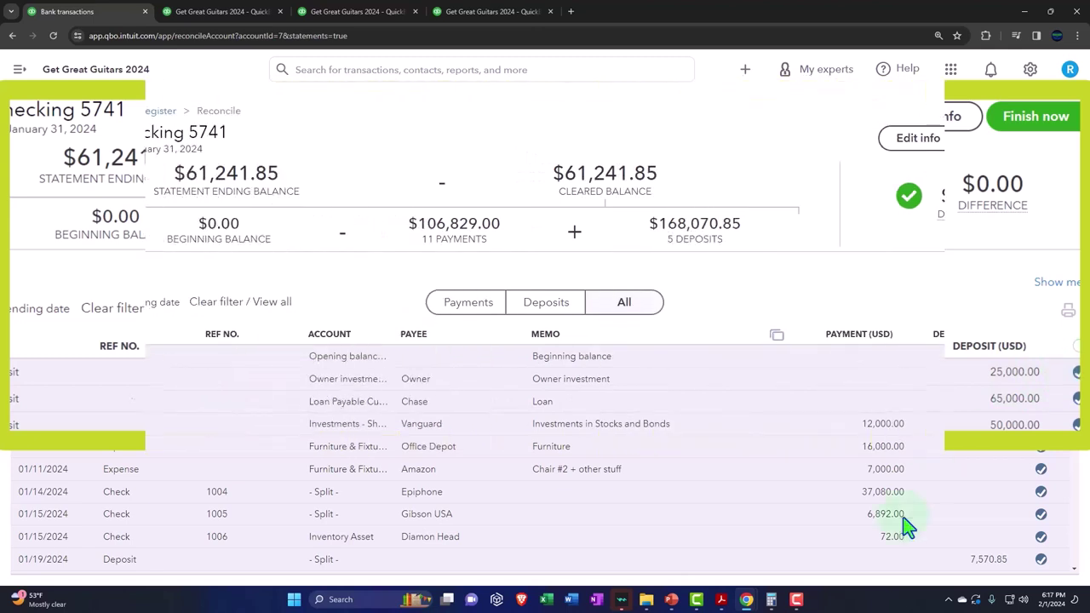
# Compare the January 1 balance on the bank statement PDF with the beginning balance deposit in the reconciliation.
pyautogui.moveTo(721, 599)
pyautogui.click(654, 547)
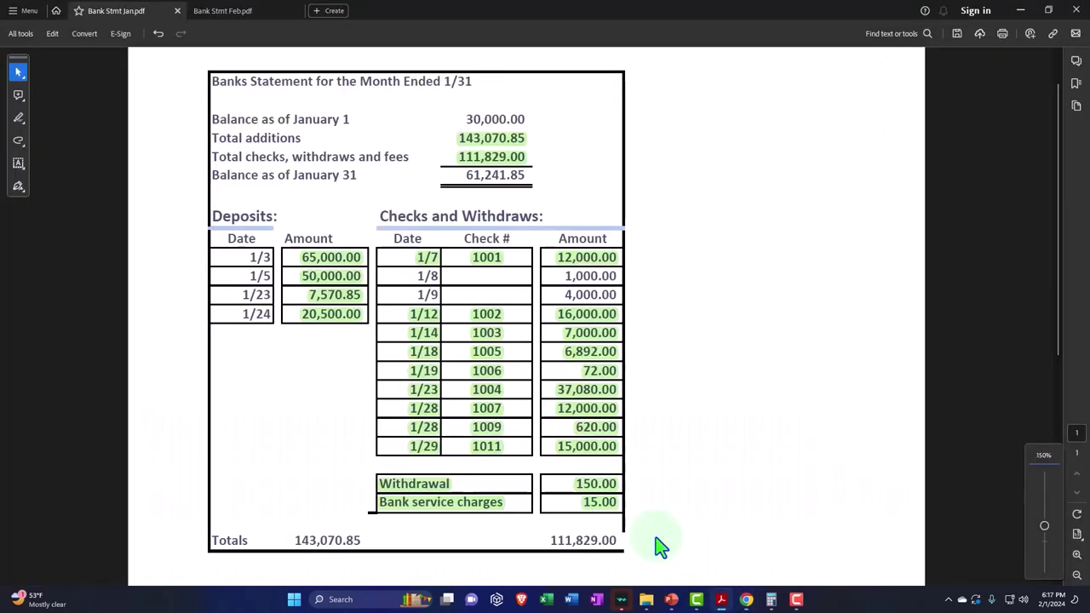
pyautogui.click(516, 139)
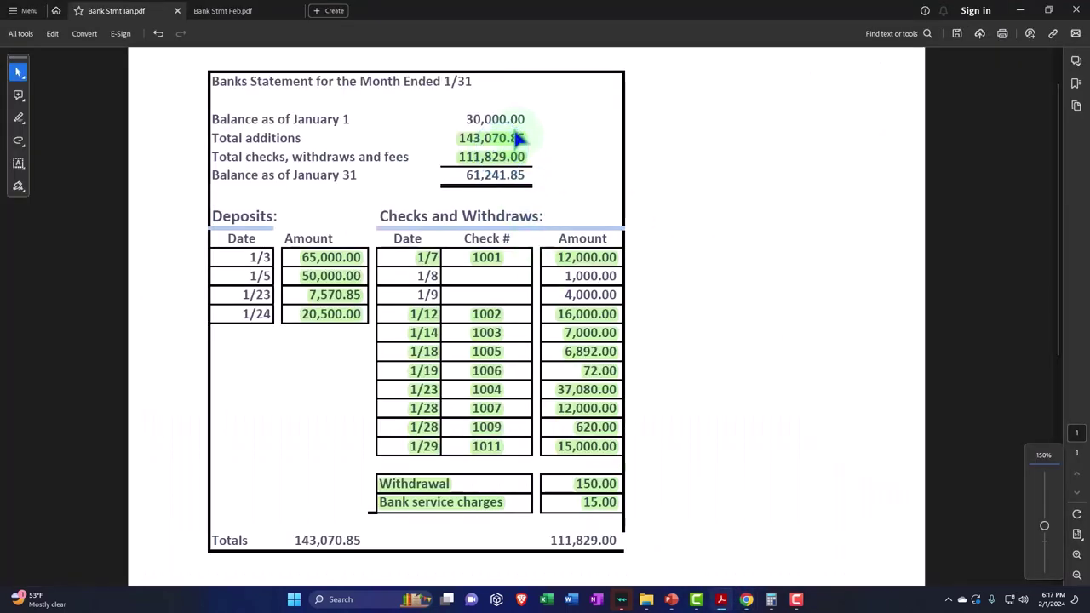
pyautogui.click(1020, 10)
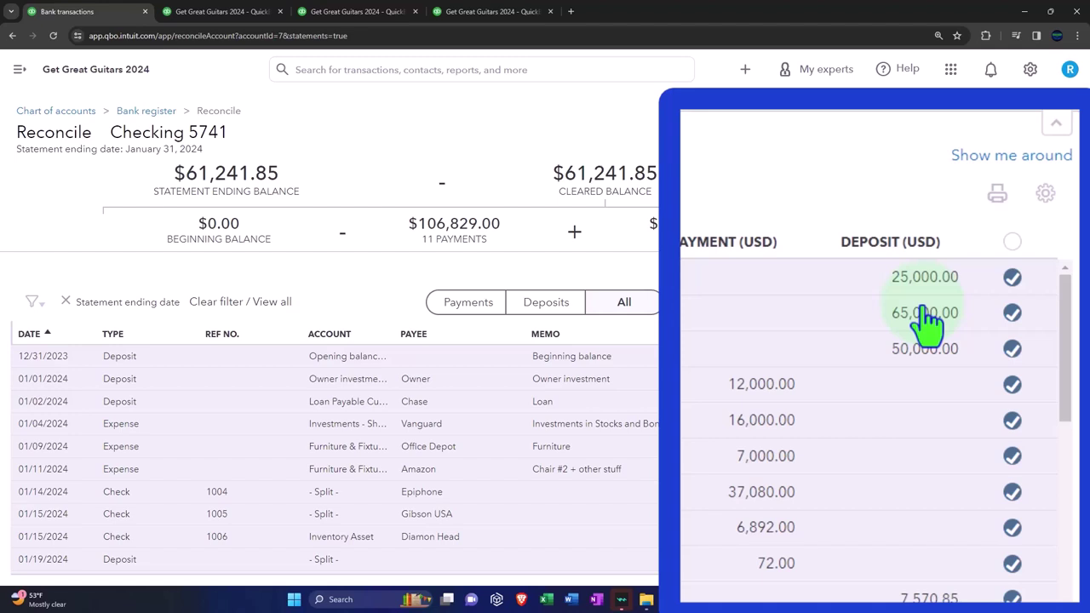
# Examine the unhighlighted January 8 and 9 withdrawals on the bank statement PDF and return to the checking reconciliation.
pyautogui.moveTo(722, 600)
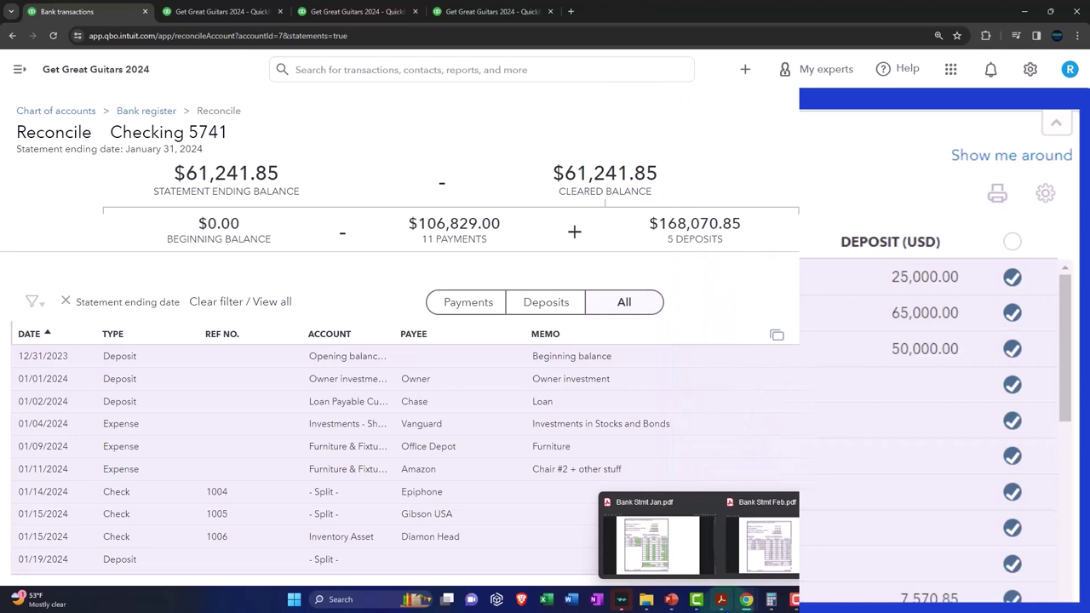
pyautogui.click(667, 554)
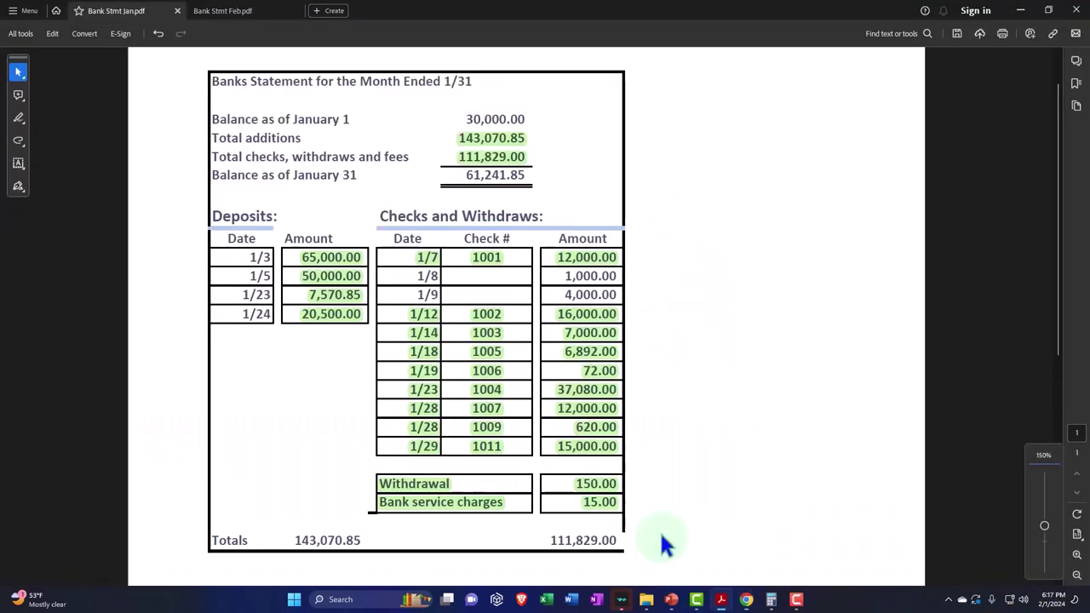
pyautogui.click(560, 285)
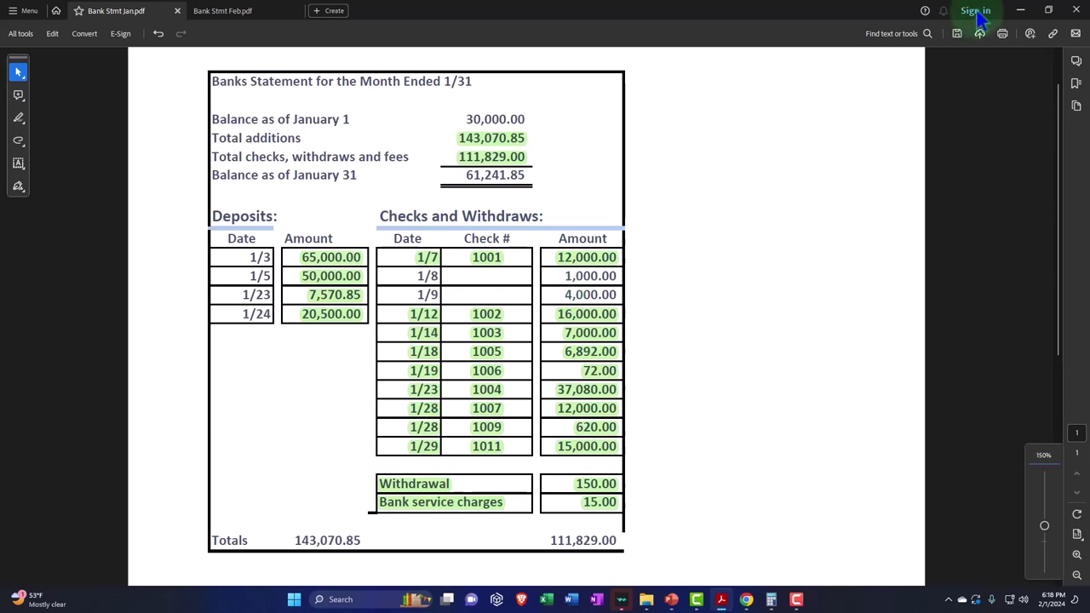
pyautogui.click(1021, 10)
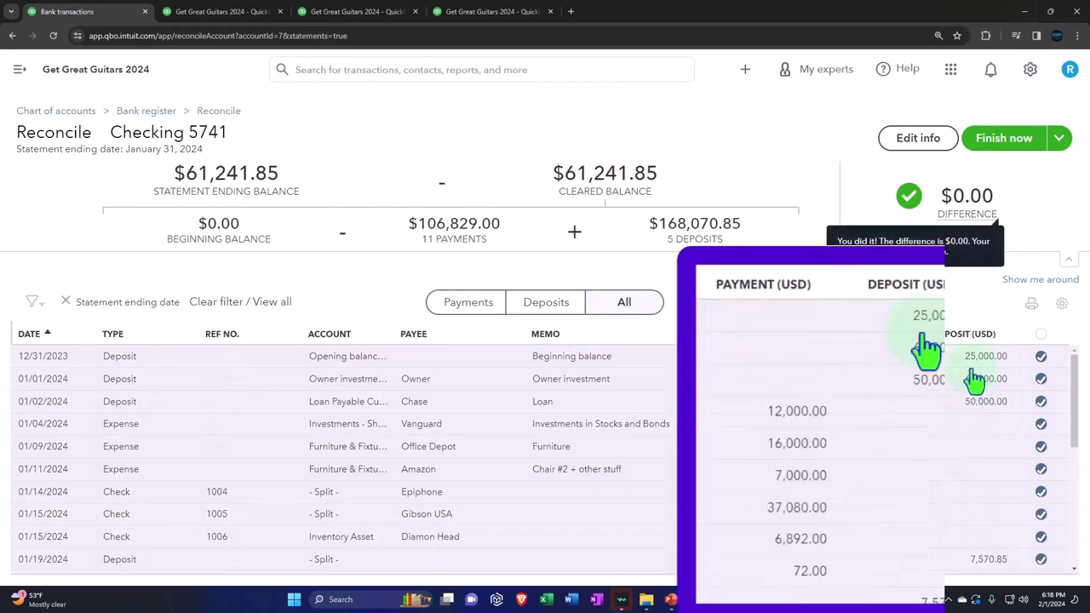